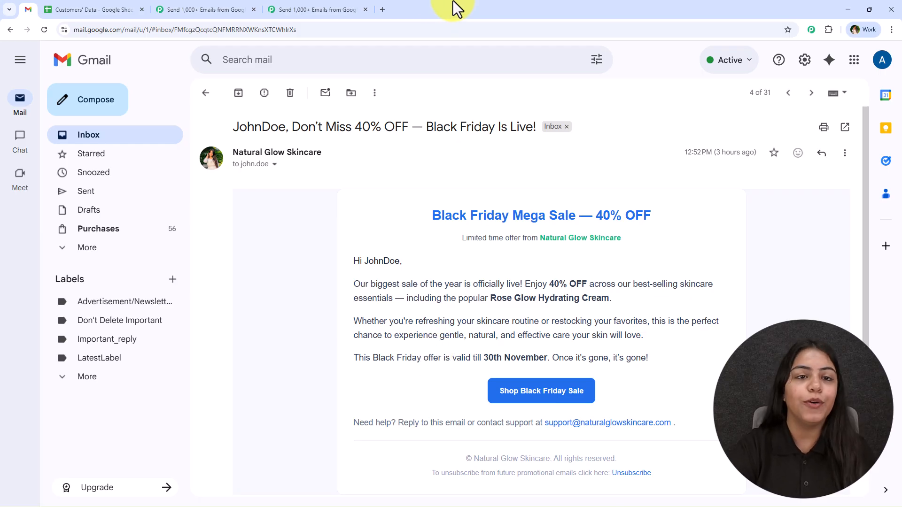
- Load pabbly.com/connect in a new tab, then return to the 'Send 1,000+ Emails from...' workflow
{"action": "left_click", "coordinate": [296, 2]}
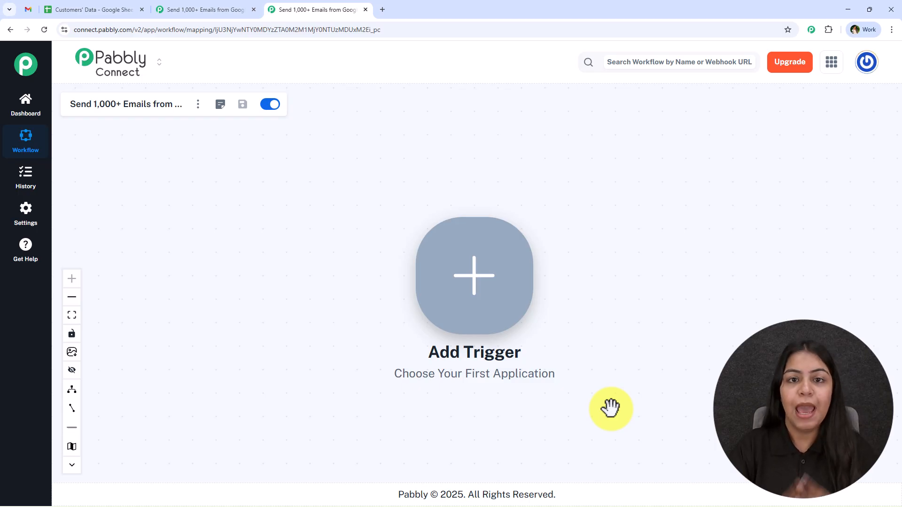
{"action": "left_click", "coordinate": [383, 9]}
{"action": "type", "text": "p"}
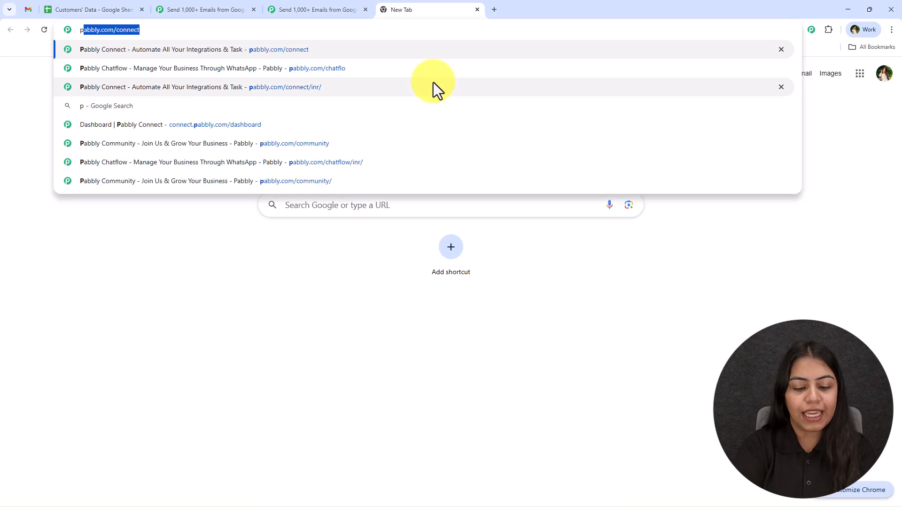
{"action": "type", "text": "abbly.com/co"}
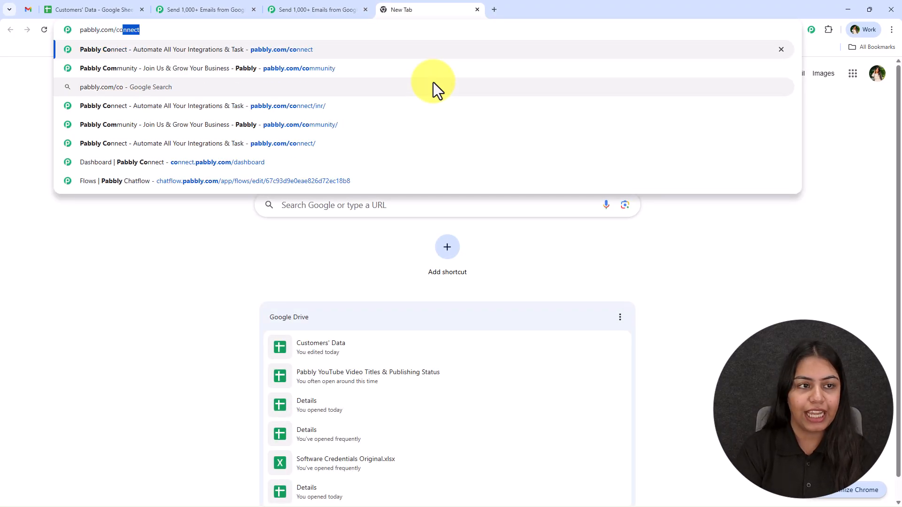
{"action": "key", "text": "Return"}
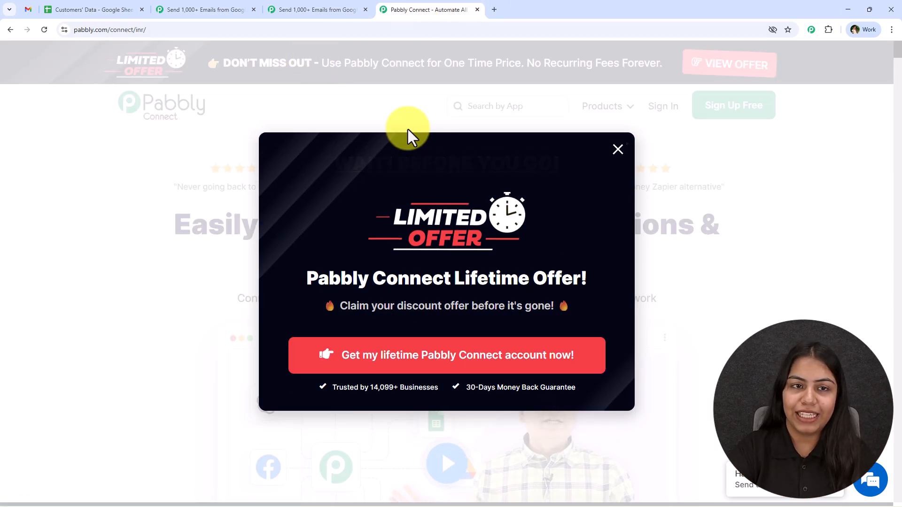
{"action": "left_click", "coordinate": [343, 6]}
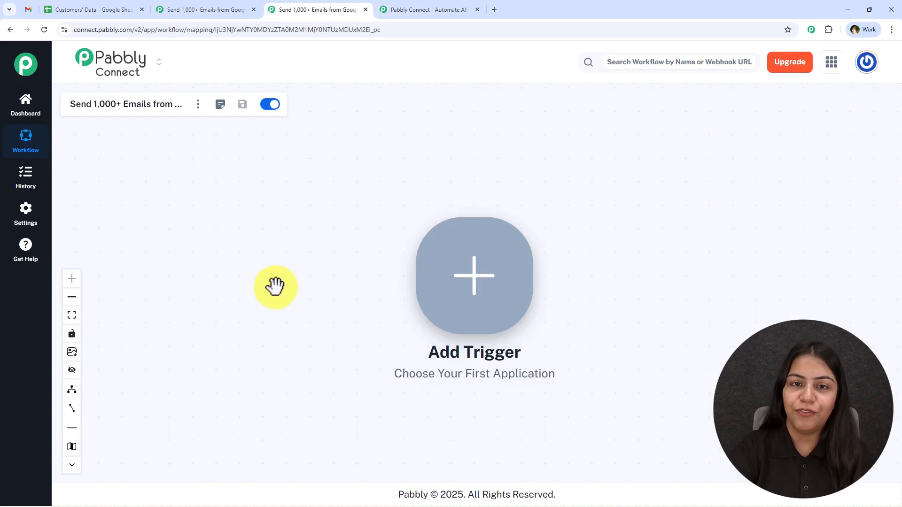
- Shift the empty workflow canvas slightly to reach the Add Trigger button
{"action": "left_click_drag", "start_coordinate": [274, 289], "coordinate": [276, 271]}
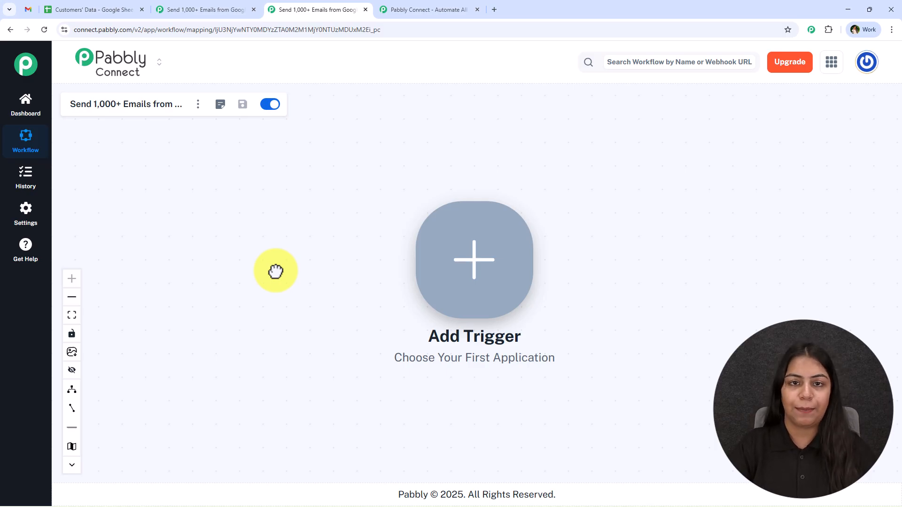
- Make the trigger Google Sheets 'New or Updated Spreadsheet Row', connect it, and copy its webhook URL
{"action": "left_click", "coordinate": [452, 295]}
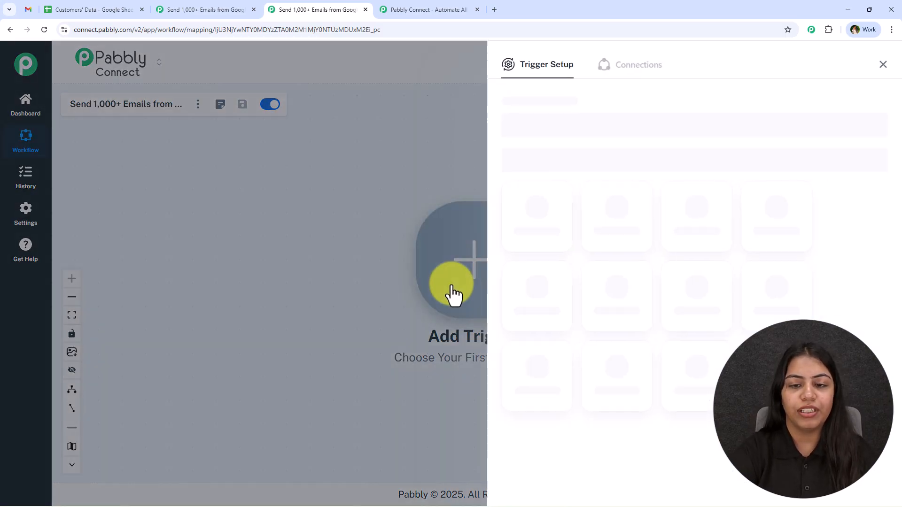
{"action": "type", "text": "Sheets"}
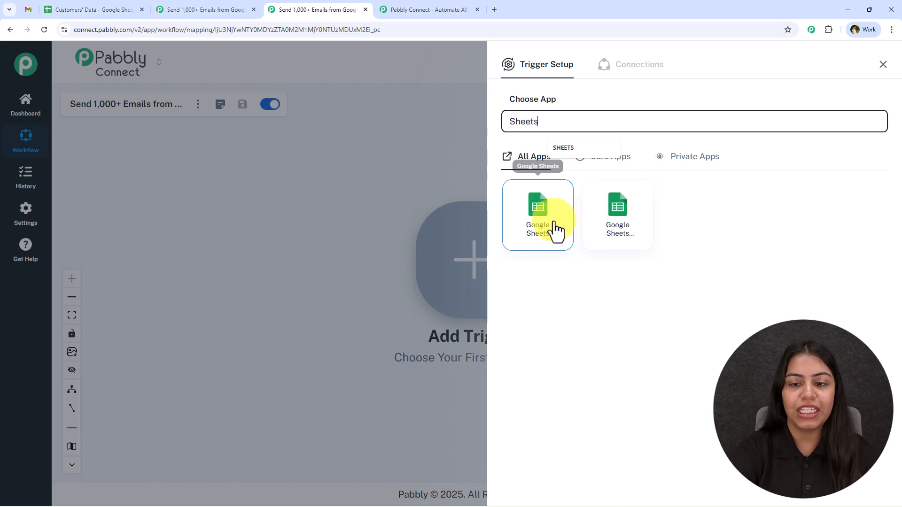
{"action": "left_click", "coordinate": [556, 230]}
{"action": "left_click", "coordinate": [555, 183]}
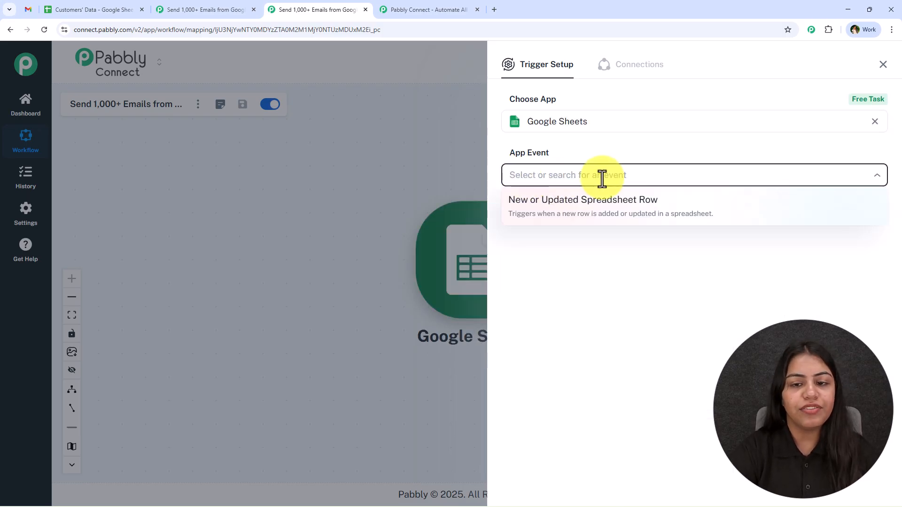
{"action": "left_click", "coordinate": [596, 209]}
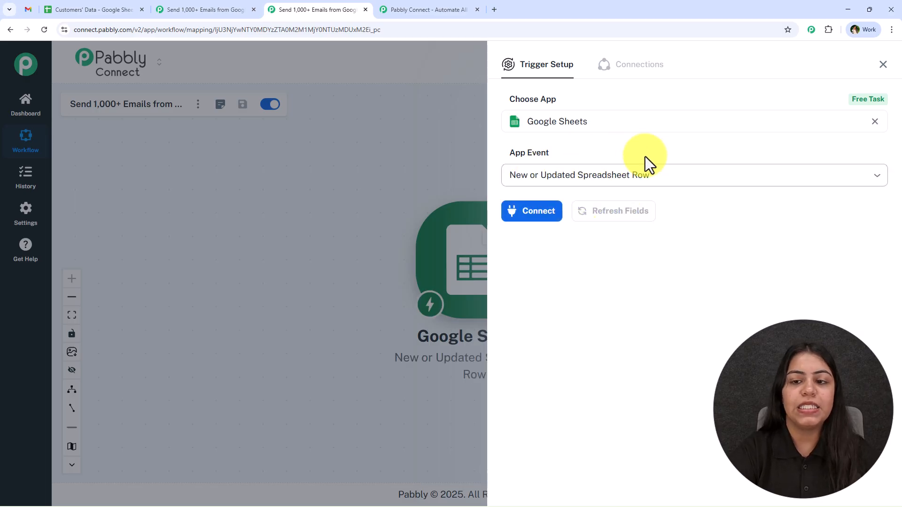
{"action": "left_click", "coordinate": [546, 221]}
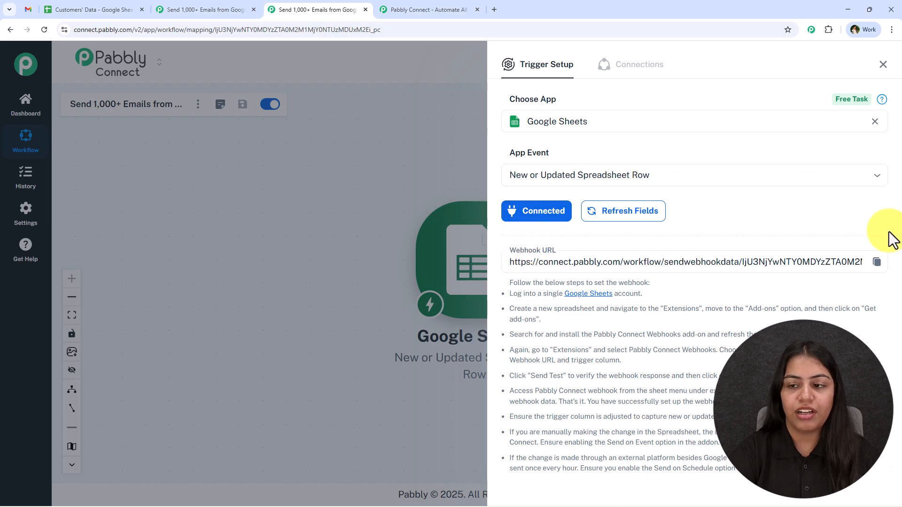
{"action": "left_click", "coordinate": [877, 262]}
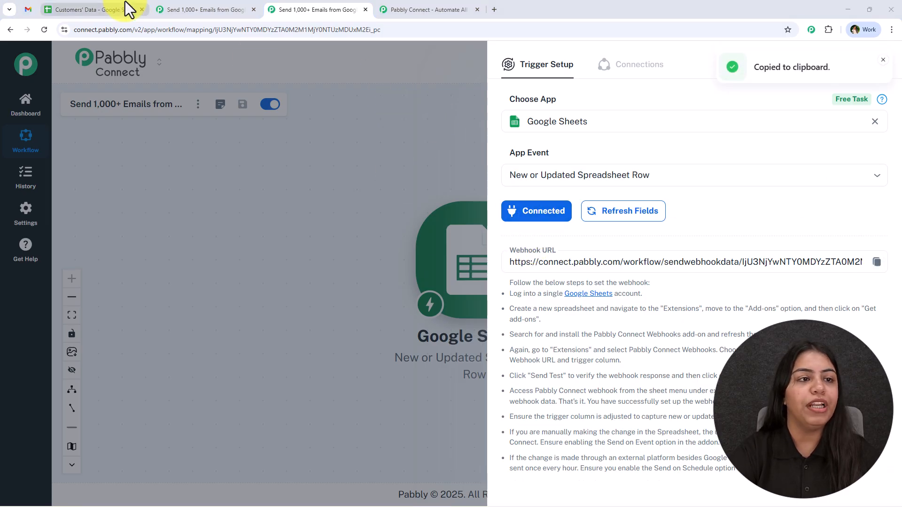
{"action": "left_click", "coordinate": [90, 10]}
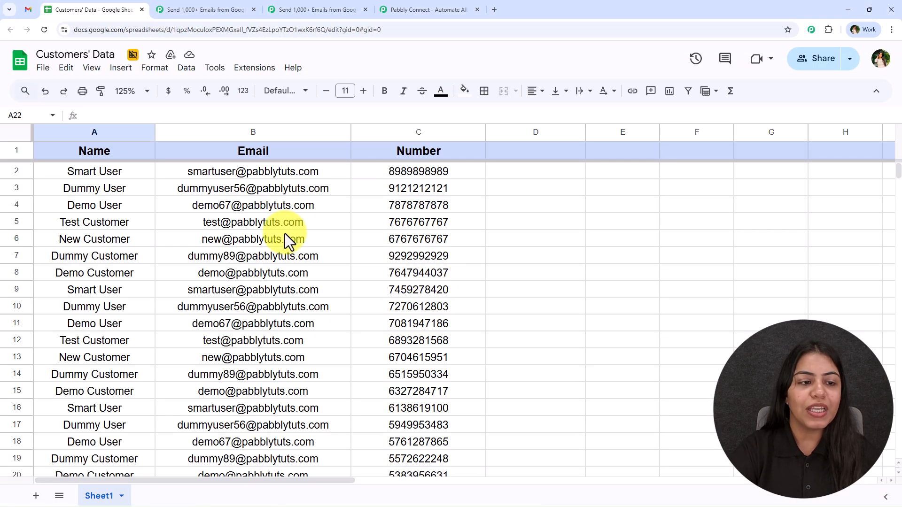
- Select the customer names in A2:A18 and briefly check the Pabbly workflow tab
{"action": "left_click_drag", "start_coordinate": [114, 176], "coordinate": [117, 439]}
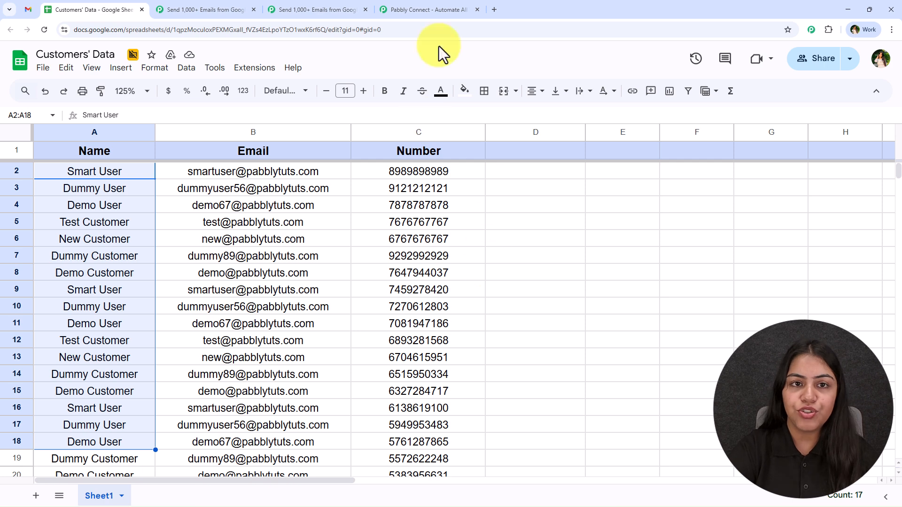
{"action": "left_click", "coordinate": [428, 8]}
{"action": "left_click", "coordinate": [306, 9]}
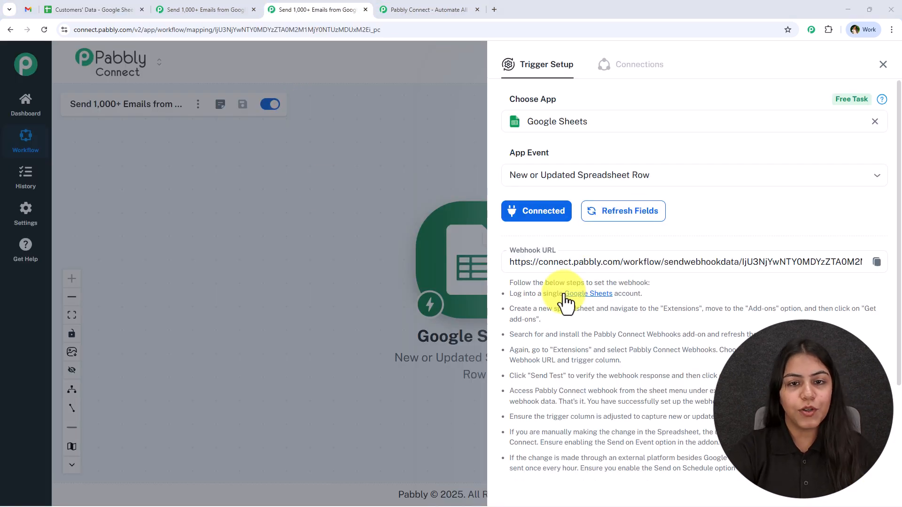
{"action": "left_click", "coordinate": [96, 9]}
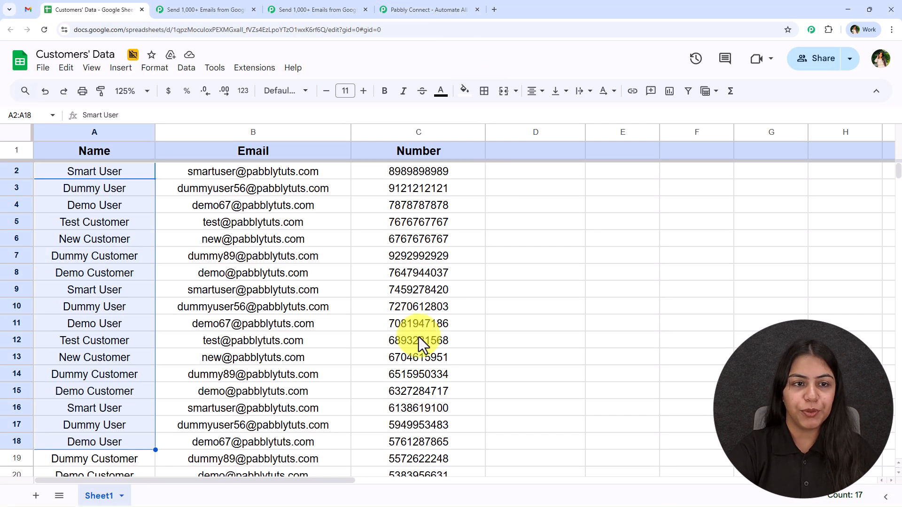
- Bring up Extensions > Add-ons in the Customers' Data spreadsheet
{"action": "left_click", "coordinate": [256, 68]}
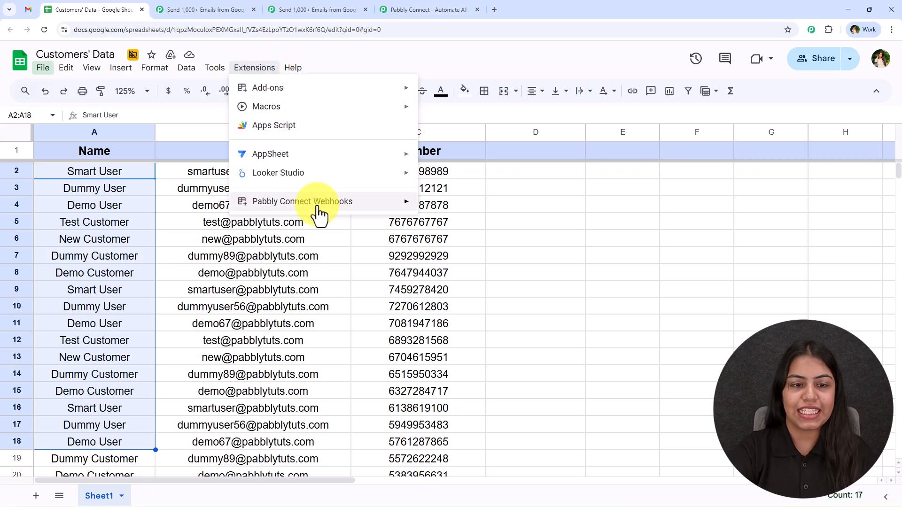
{"action": "mouse_move", "coordinate": [292, 69]}
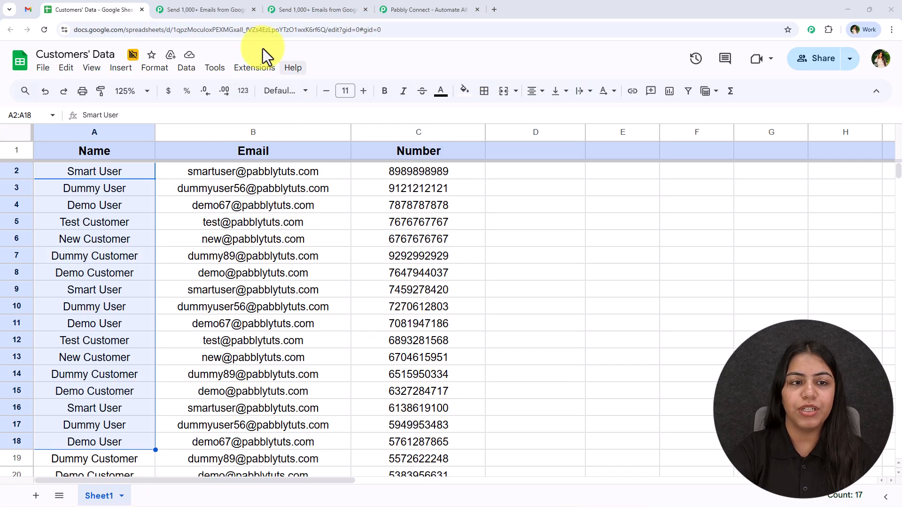
{"action": "left_click", "coordinate": [254, 68]}
- Search the Marketplace for 'pabbly', confirm Pabbly Connect Webhooks shows Uninstall, and close it
{"action": "mouse_move", "coordinate": [280, 85]}
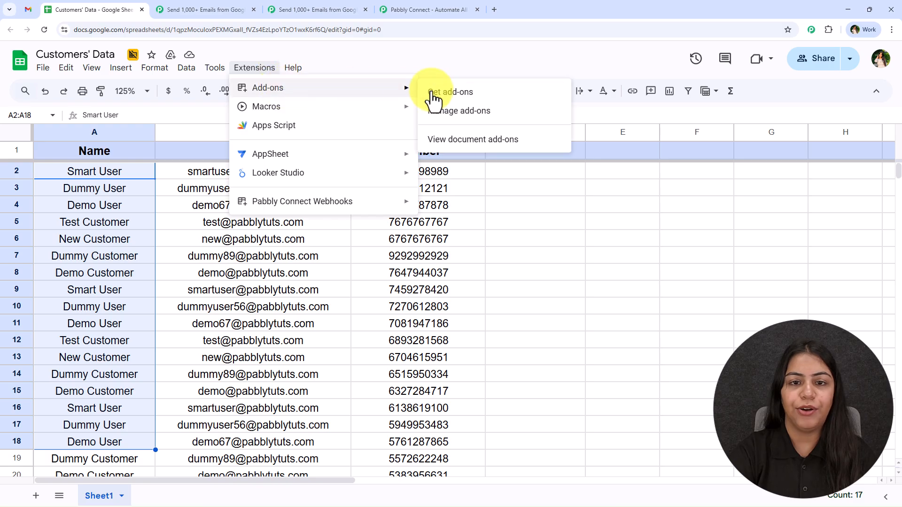
{"action": "left_click", "coordinate": [414, 96]}
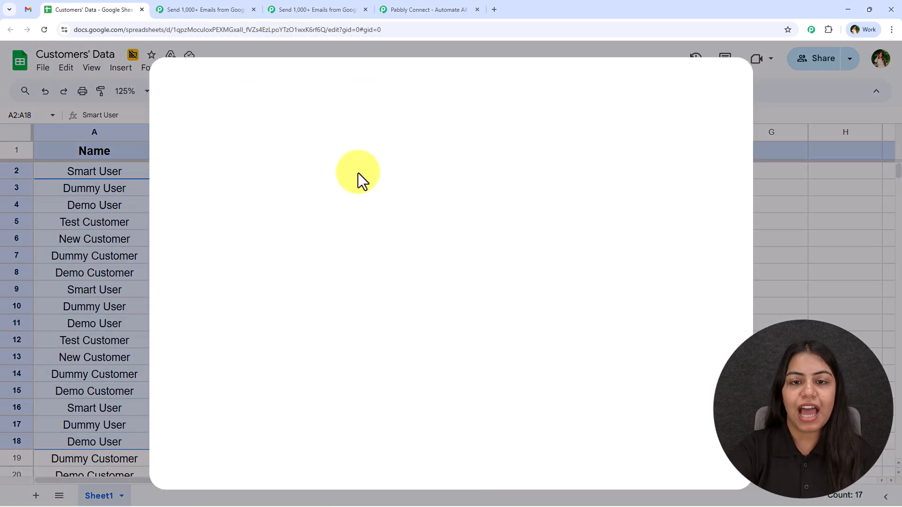
{"action": "left_click", "coordinate": [504, 91]}
{"action": "type", "text": "pabbly"}
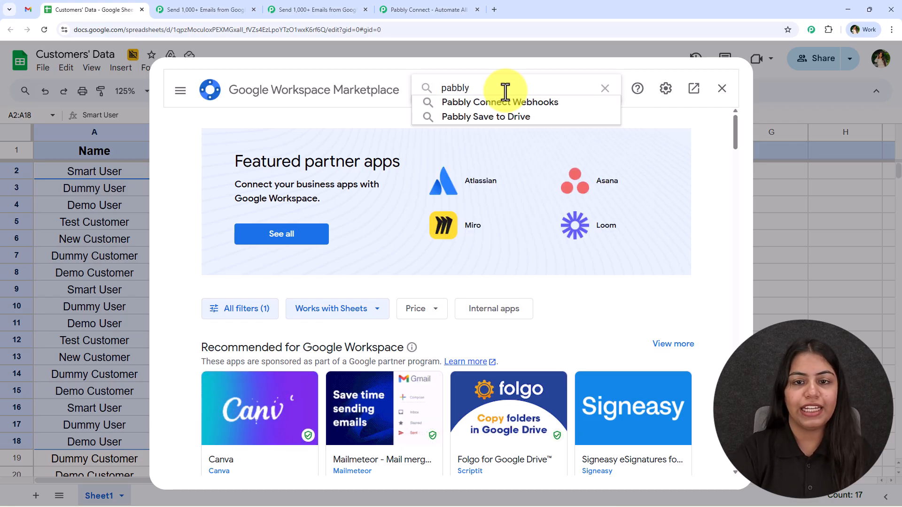
{"action": "left_click", "coordinate": [505, 104]}
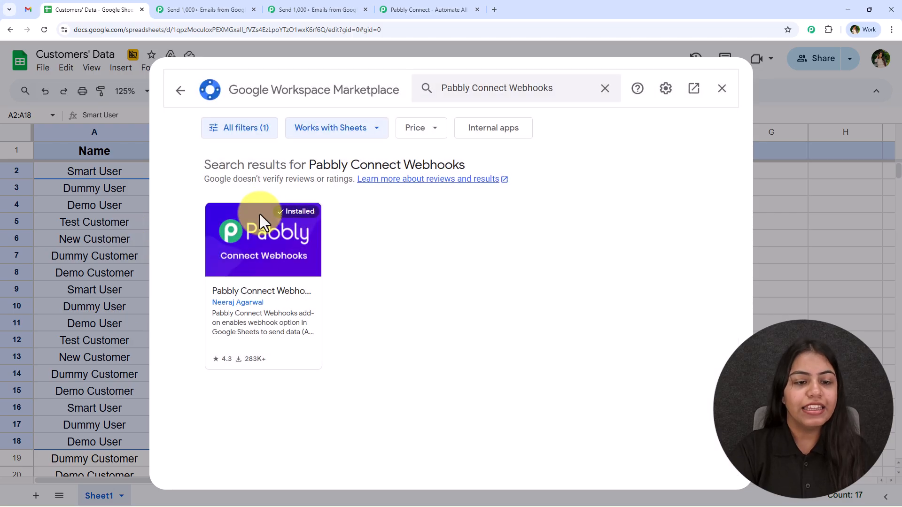
{"action": "left_click", "coordinate": [326, 256]}
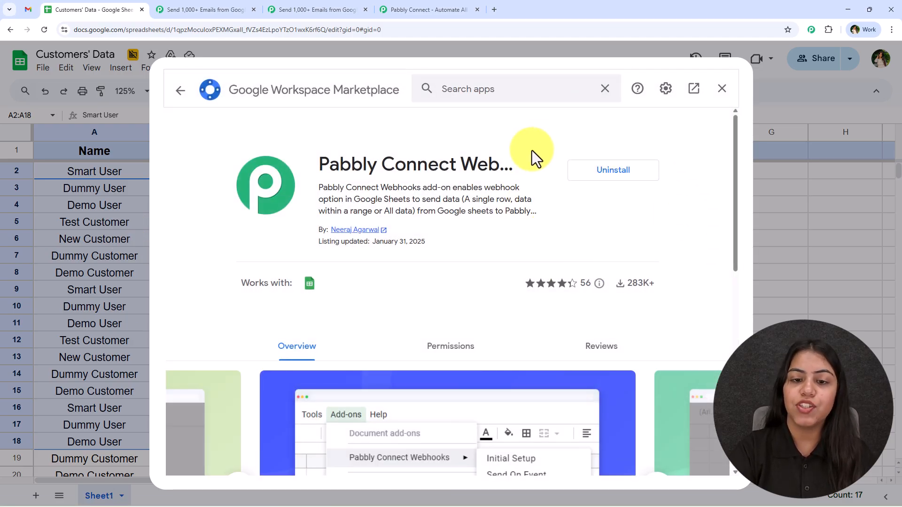
{"action": "left_click", "coordinate": [724, 90]}
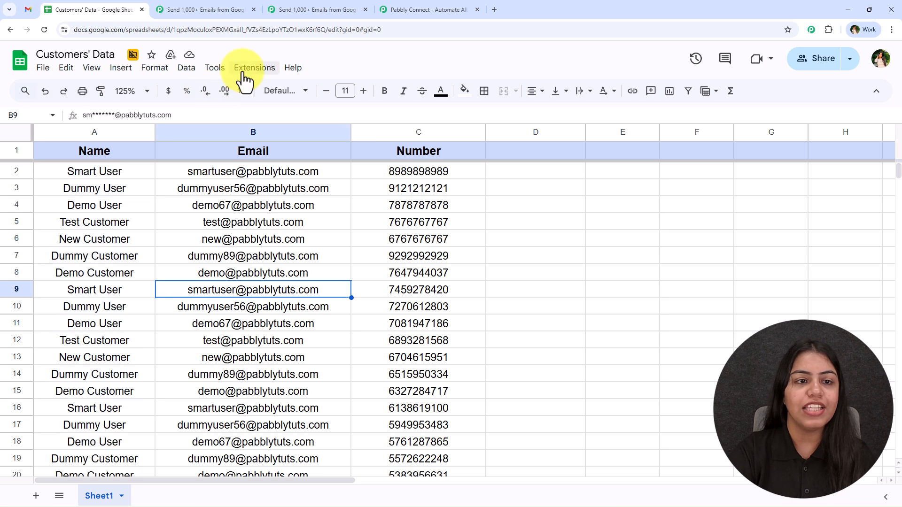
- Start the Pabbly Connect Webhooks add-on's Initial Setup for Sheet1
{"action": "left_click", "coordinate": [247, 71]}
{"action": "mouse_move", "coordinate": [268, 207]}
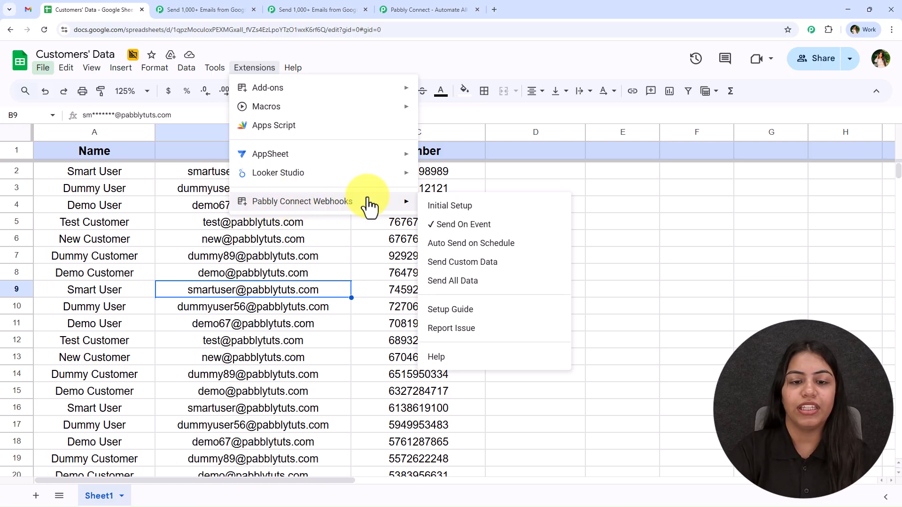
{"action": "left_click", "coordinate": [491, 210]}
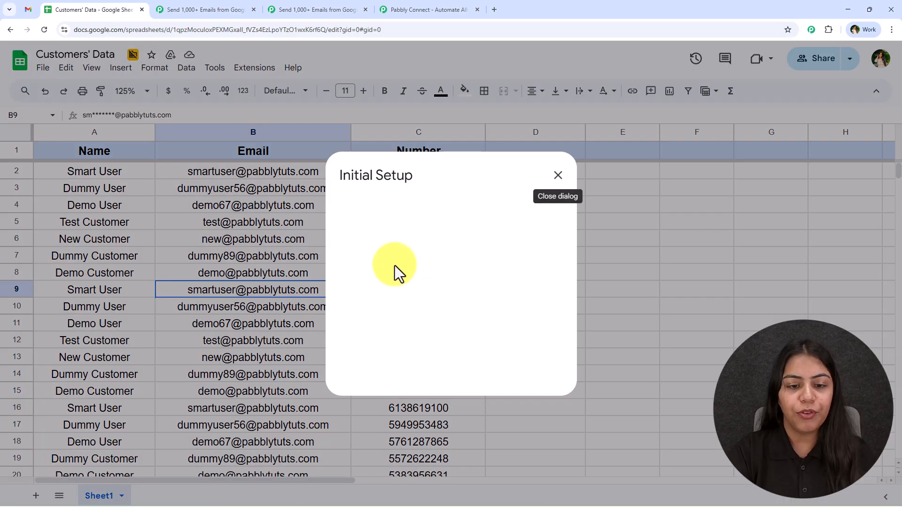
{"action": "left_click", "coordinate": [382, 265]}
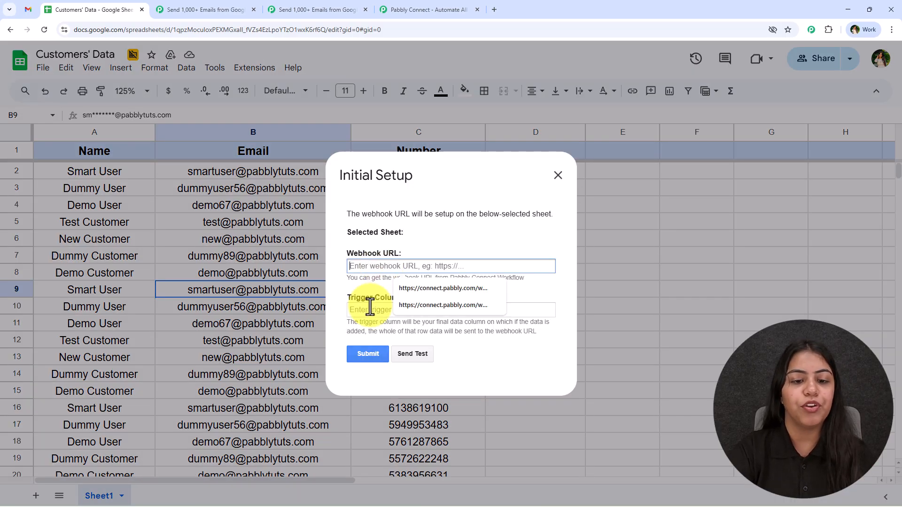
- Paste the Pabbly trigger's copied webhook URL into the setup's Webhook URL field
{"action": "left_click", "coordinate": [320, 9]}
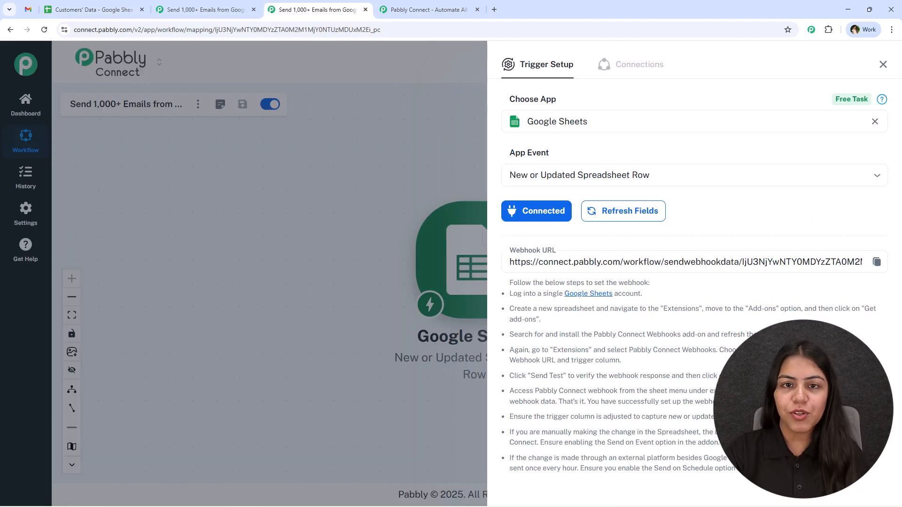
{"action": "left_click", "coordinate": [877, 262]}
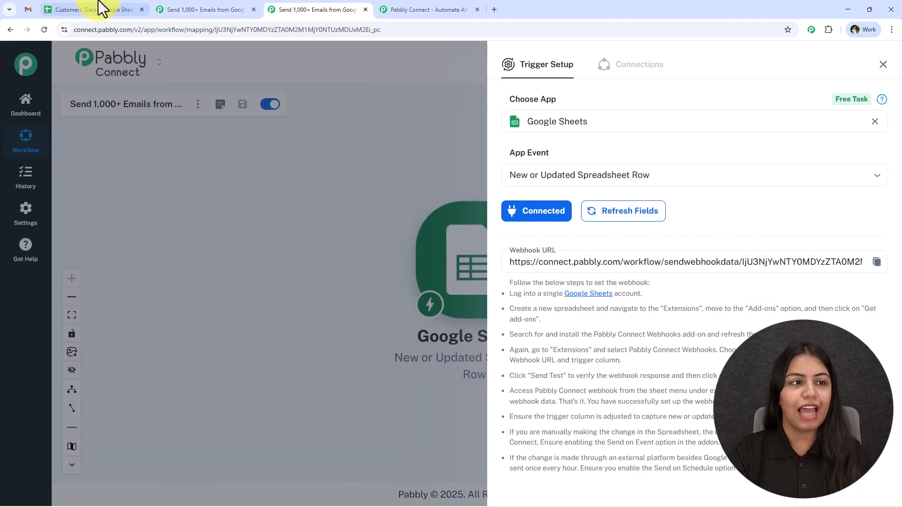
{"action": "left_click", "coordinate": [32, 2]}
{"action": "left_click", "coordinate": [75, 6]}
{"action": "left_click", "coordinate": [389, 266]}
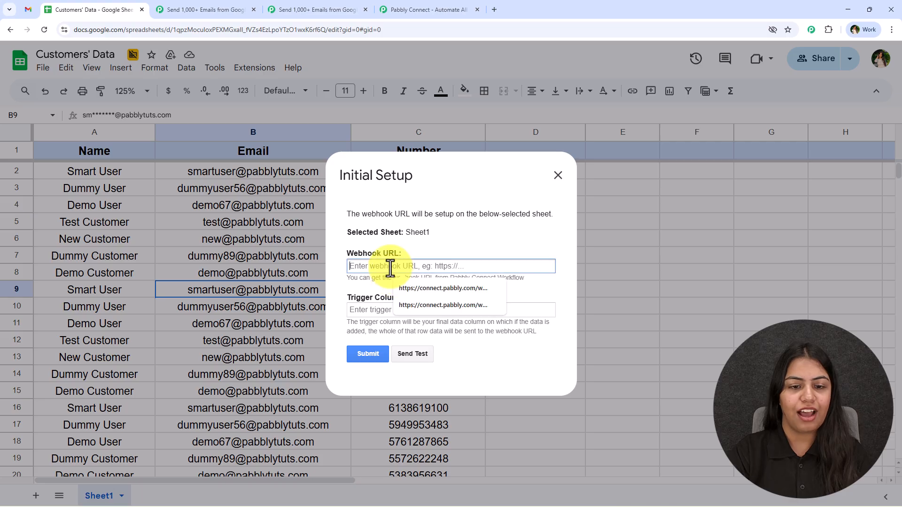
{"action": "key", "text": "ctrl+v"}
{"action": "left_click", "coordinate": [390, 310]}
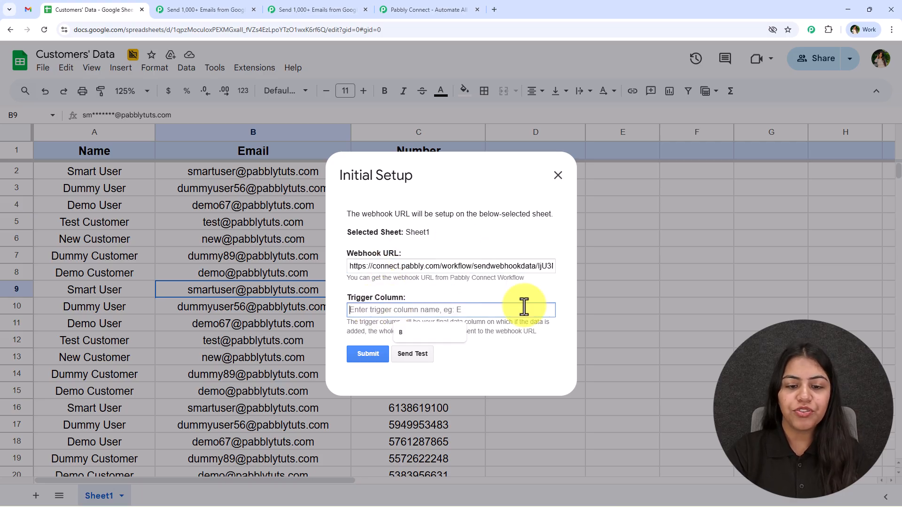
{"action": "left_click", "coordinate": [503, 286]}
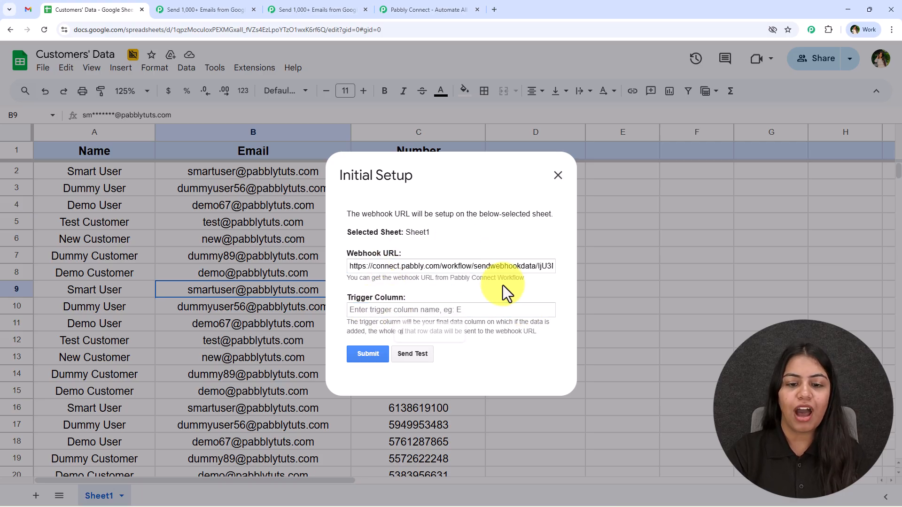
- Set trigger column C to finish the webhook setup, then return to Pabbly's trigger tab
{"action": "left_click", "coordinate": [410, 310]}
{"action": "type", "text": "C"}
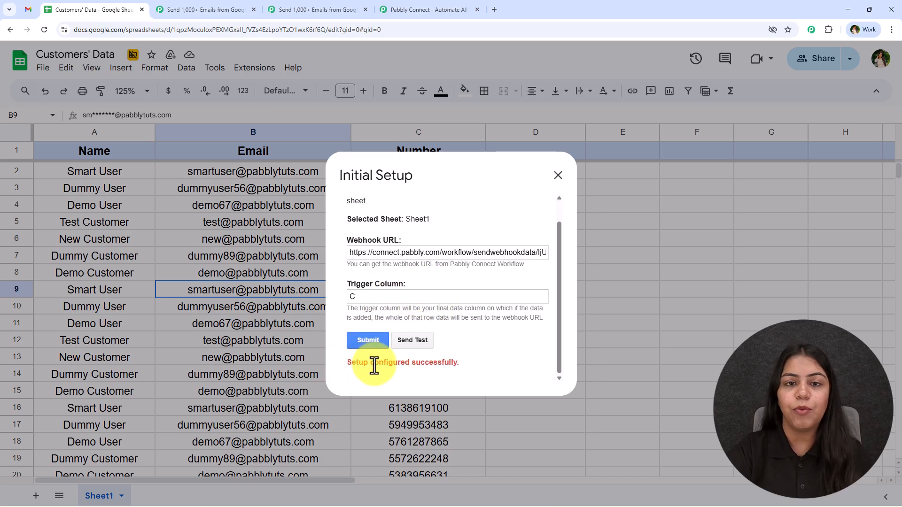
{"action": "left_click", "coordinate": [410, 9]}
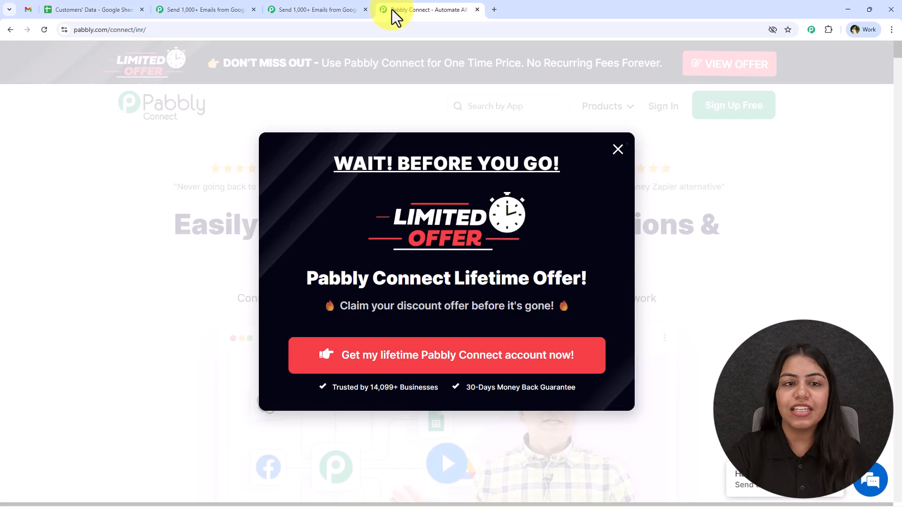
{"action": "left_click", "coordinate": [347, 10]}
- Send a test from the sheet and view row 2's Name, Email and Number under Response Received
{"action": "scroll", "coordinate": [590, 211], "scroll_direction": "down", "scroll_amount": 3}
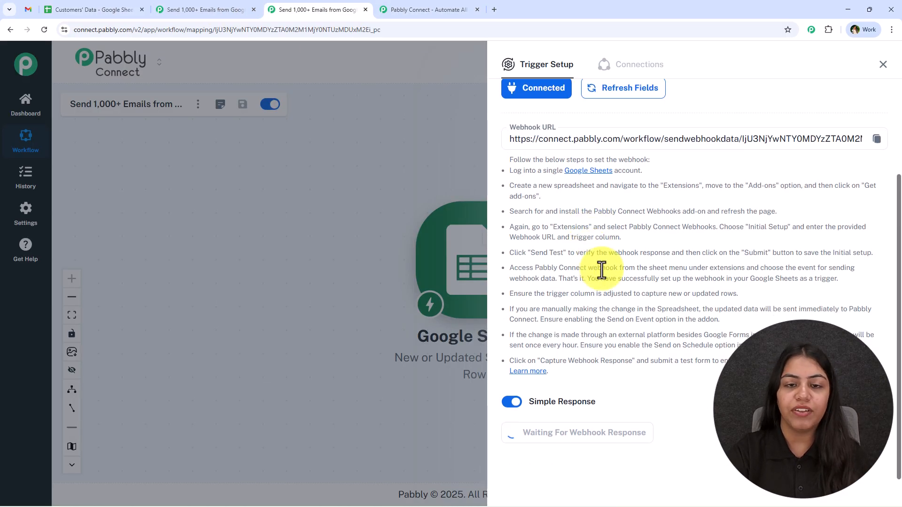
{"action": "left_click", "coordinate": [477, 10]}
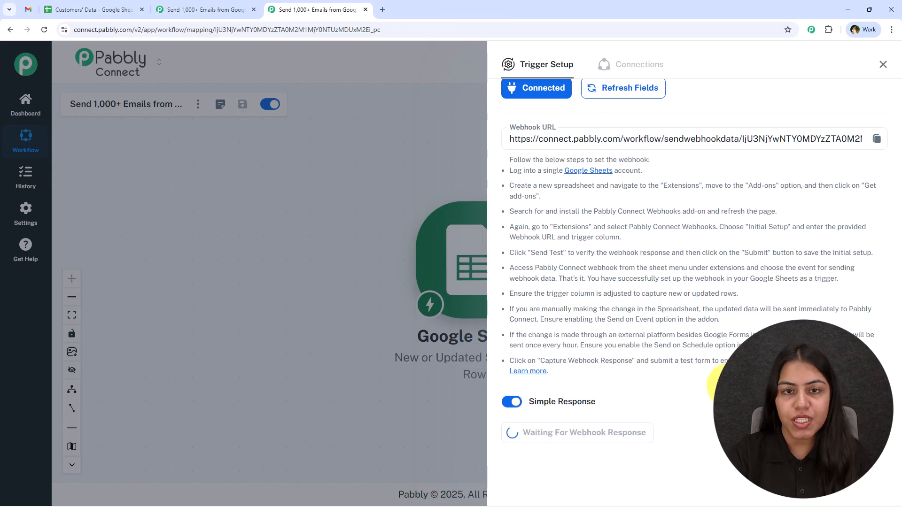
{"action": "left_click", "coordinate": [61, 10]}
{"action": "scroll", "coordinate": [418, 333], "scroll_direction": "up", "scroll_amount": 1}
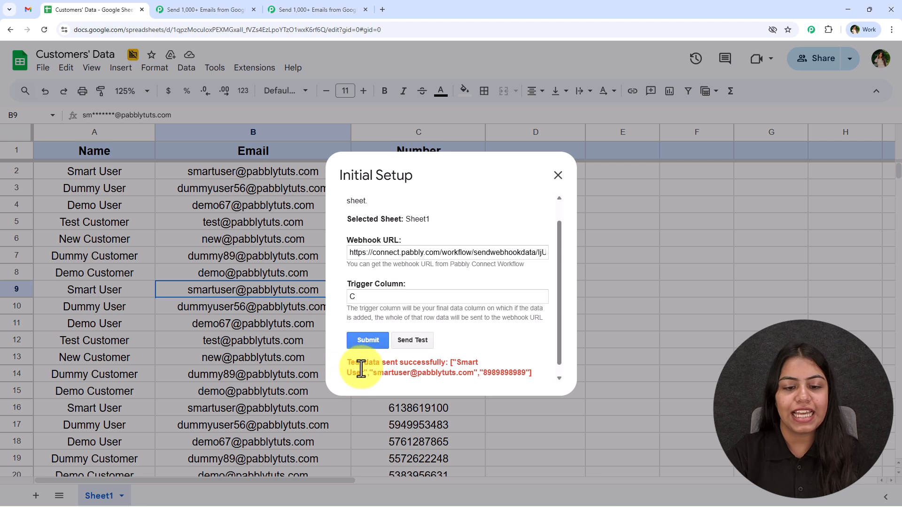
{"action": "left_click", "coordinate": [313, 10]}
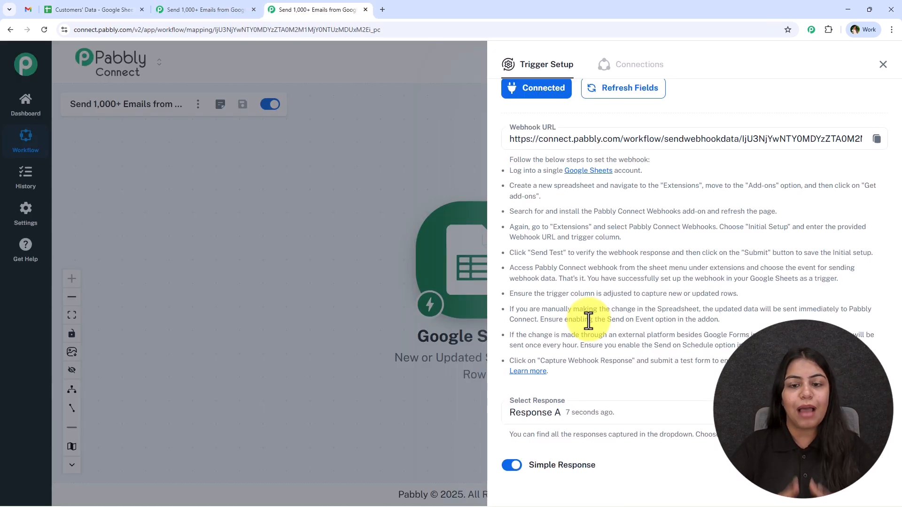
{"action": "scroll", "coordinate": [588, 321], "scroll_direction": "down", "scroll_amount": 9}
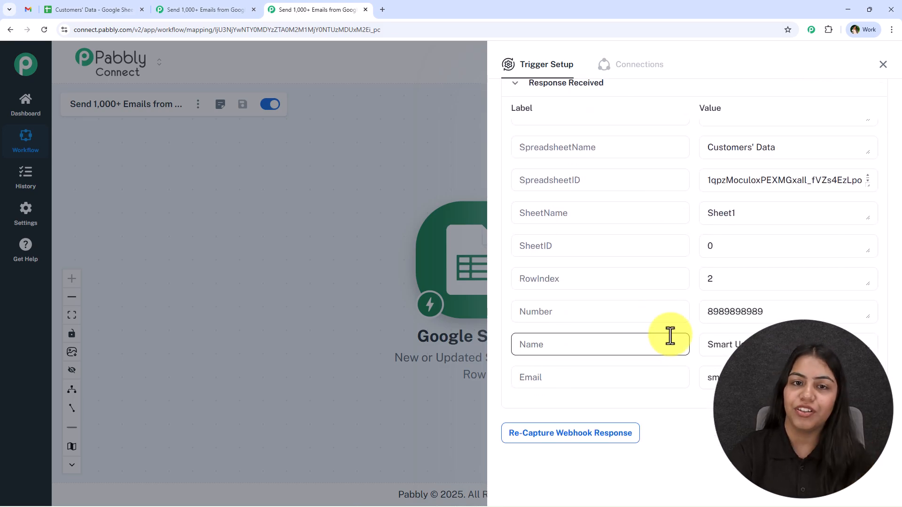
- Close the sheet's Initial Setup dialog and compare row A2:C2 with the captured response
{"action": "left_click", "coordinate": [114, 10]}
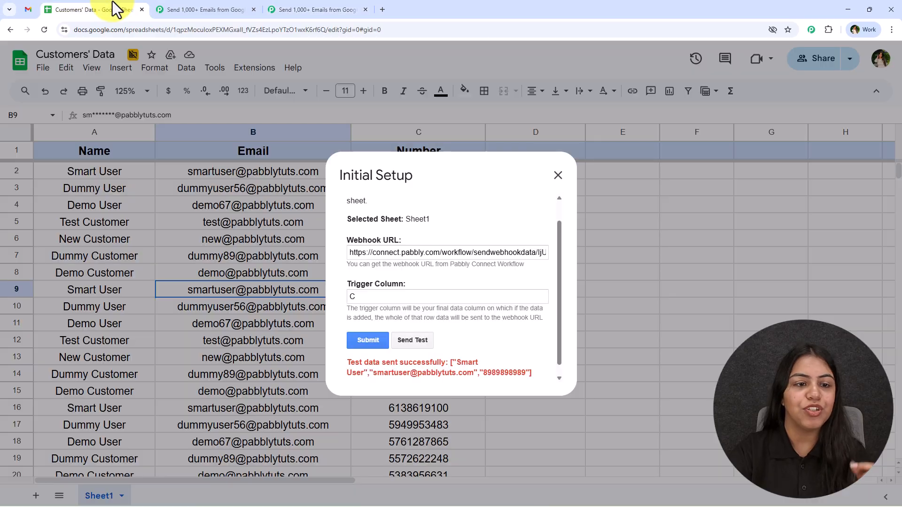
{"action": "left_click", "coordinate": [558, 176]}
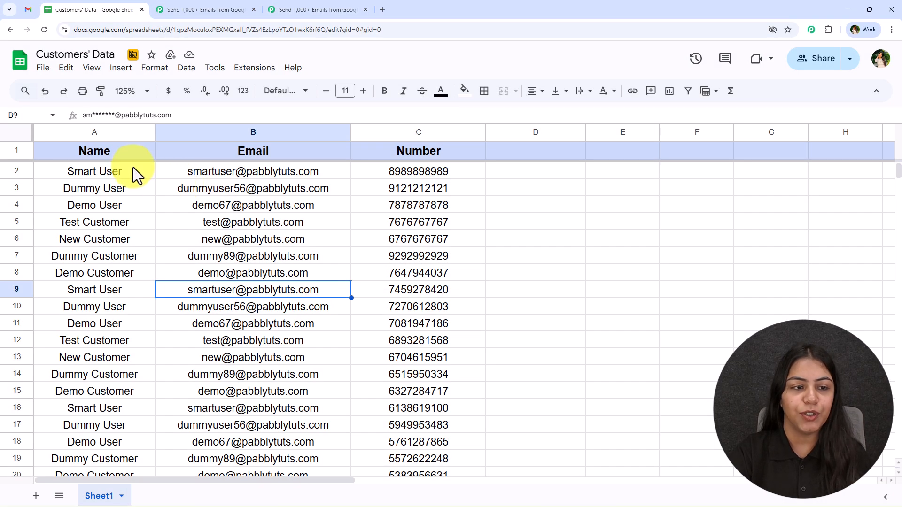
{"action": "left_click_drag", "start_coordinate": [133, 171], "coordinate": [458, 176]}
{"action": "left_click", "coordinate": [283, 9]}
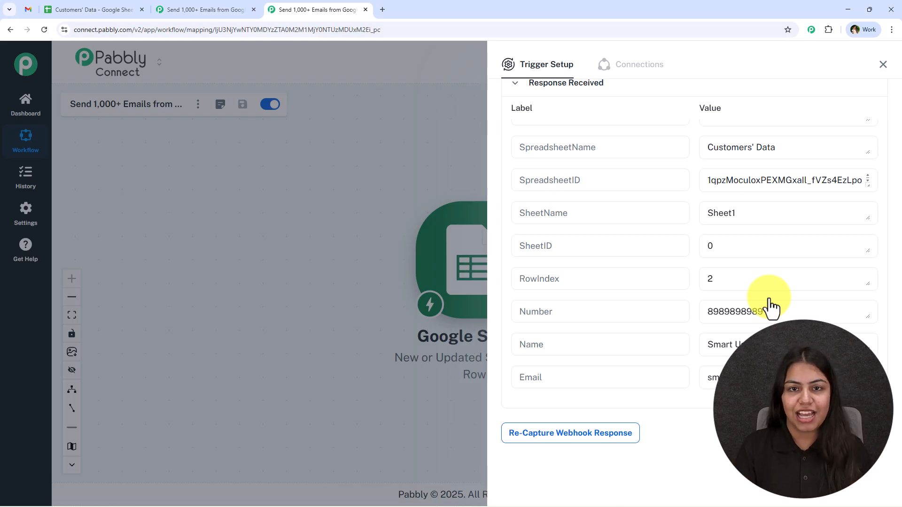
- Add a Gmail 'Send Email' action after the Sheets trigger and connect the Gmail account
{"action": "left_click", "coordinate": [883, 64]}
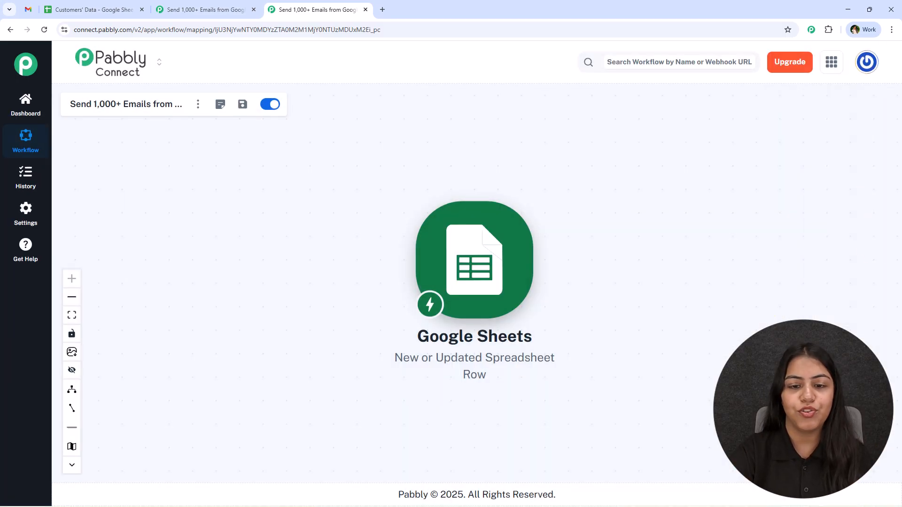
{"action": "left_click_drag", "start_coordinate": [683, 333], "coordinate": [477, 304]}
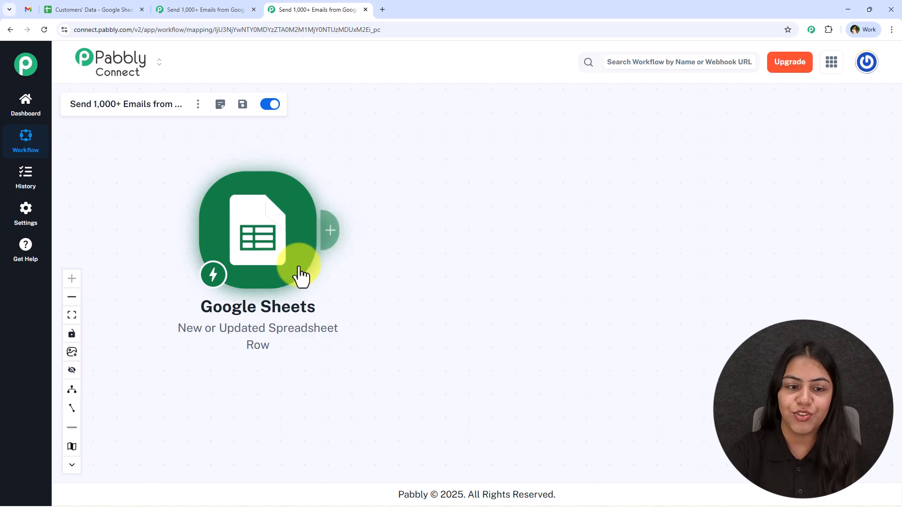
{"action": "left_click_drag", "start_coordinate": [470, 246], "coordinate": [400, 246]}
{"action": "left_click", "coordinate": [256, 229]}
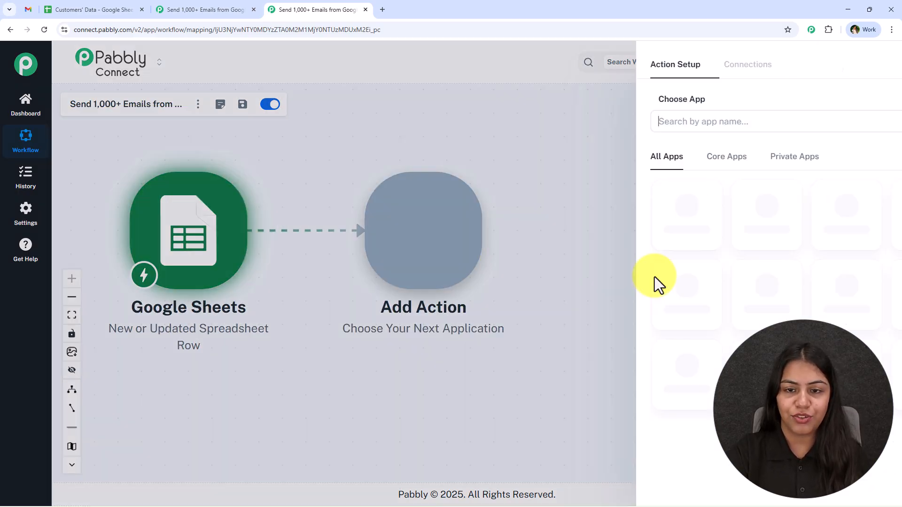
{"action": "type", "text": "Gm"}
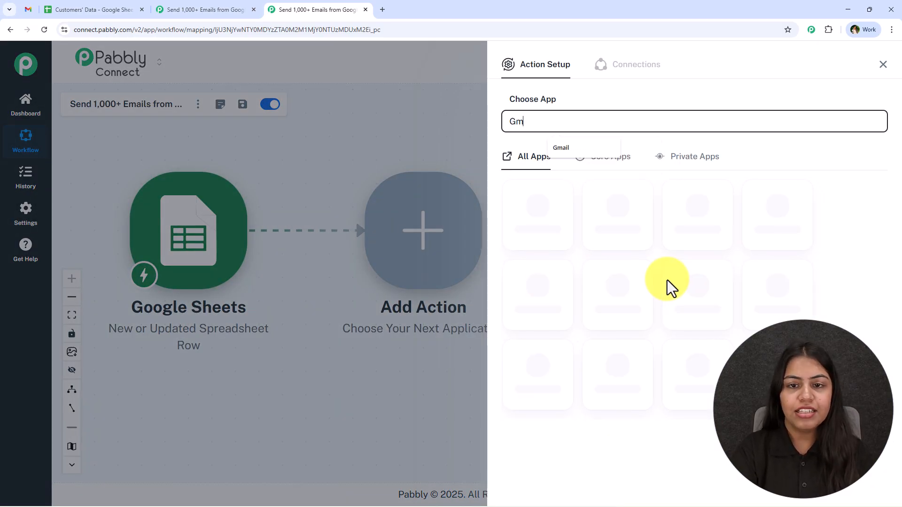
{"action": "type", "text": "ail"}
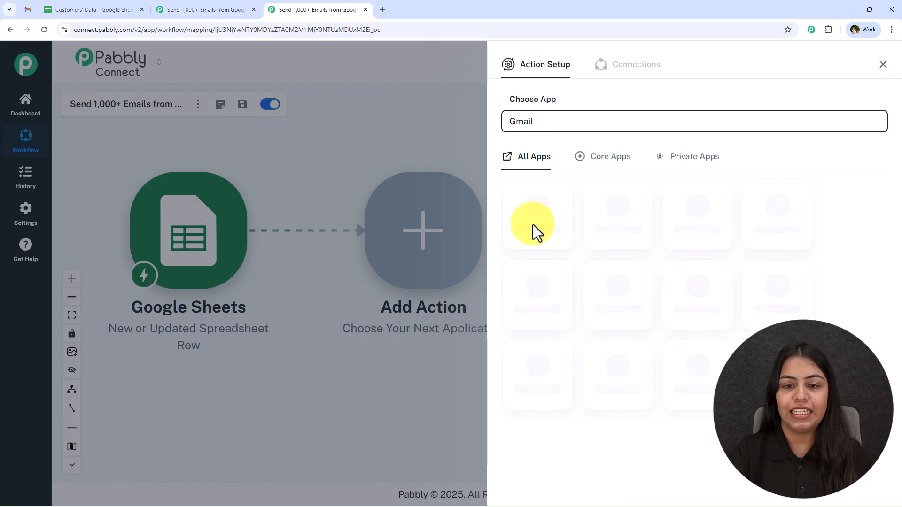
{"action": "left_click", "coordinate": [634, 221]}
{"action": "left_click", "coordinate": [620, 174]}
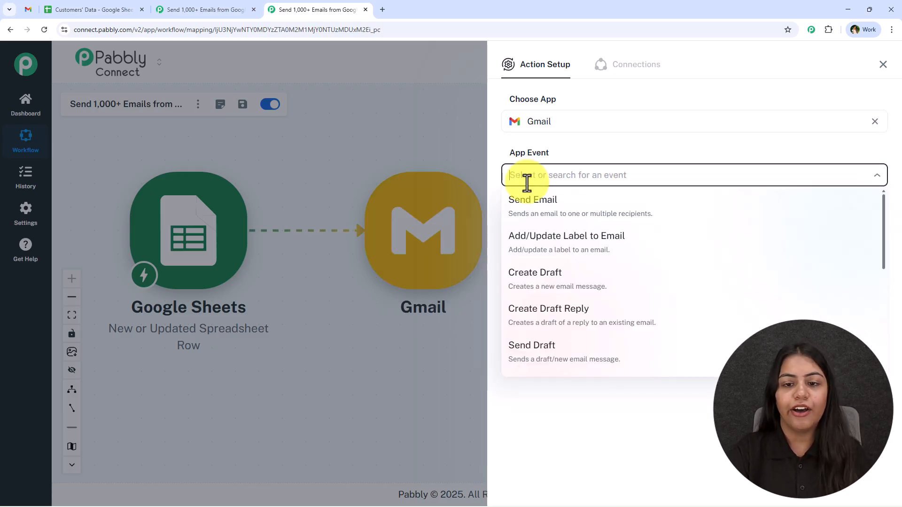
{"action": "left_click", "coordinate": [545, 220]}
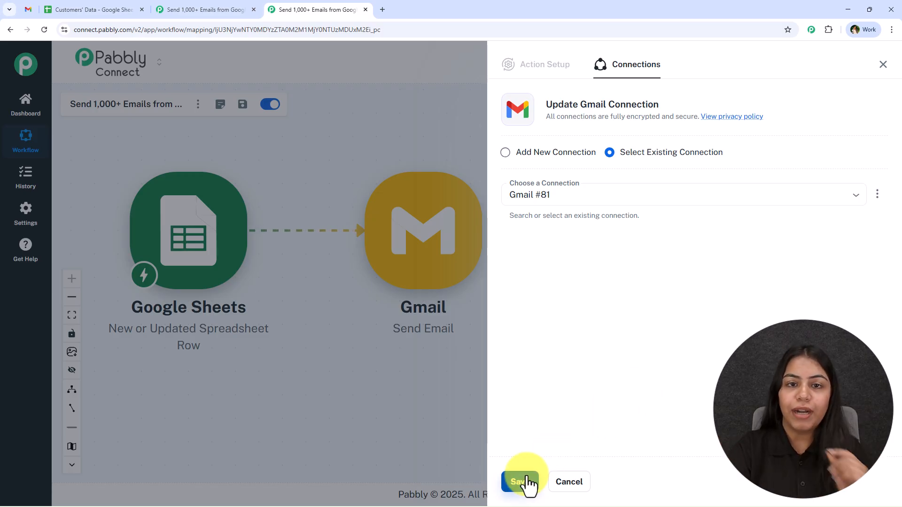
- Authorise a new Gmail #82 connection by signing in with Google and allowing access
{"action": "left_click", "coordinate": [556, 155]}
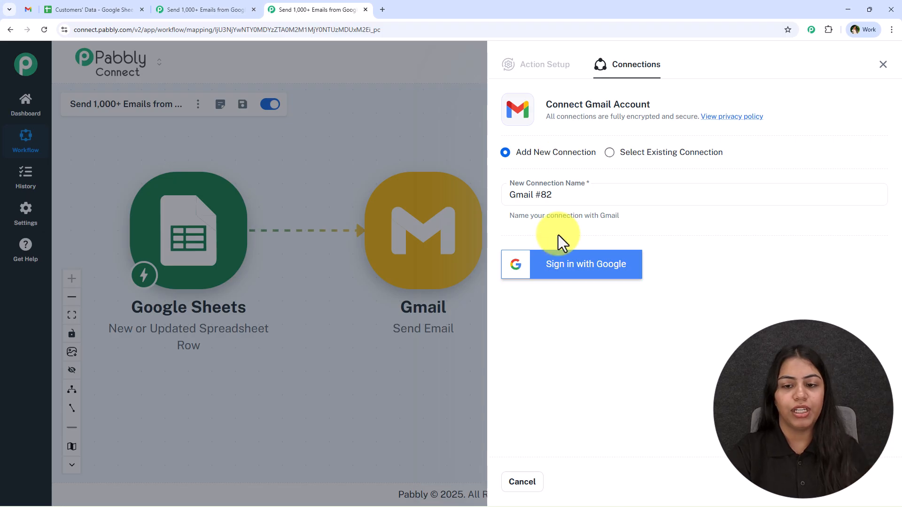
{"action": "left_click", "coordinate": [559, 279]}
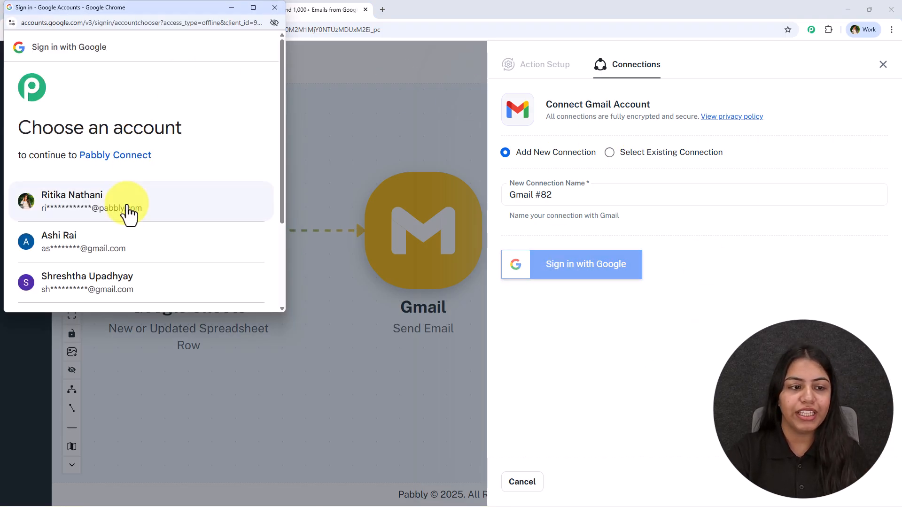
{"action": "left_click", "coordinate": [116, 209]}
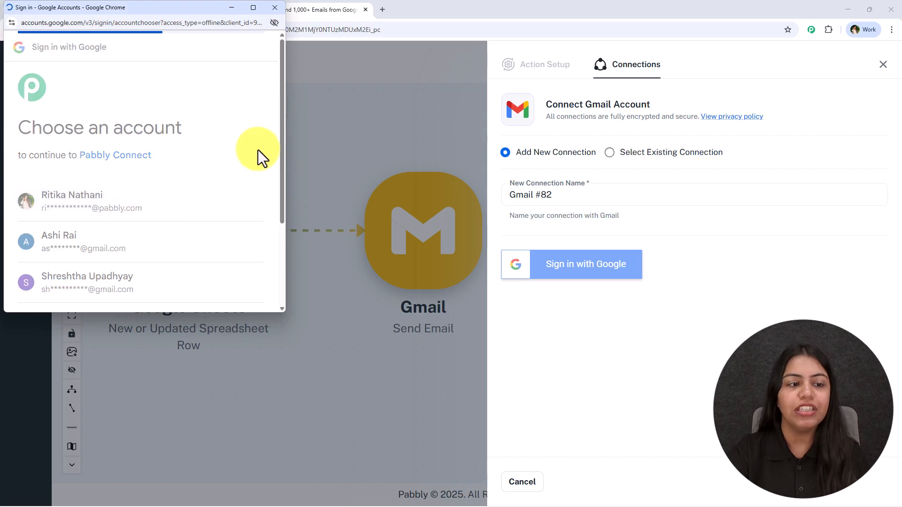
{"action": "scroll", "coordinate": [196, 141], "scroll_direction": "down", "scroll_amount": 5}
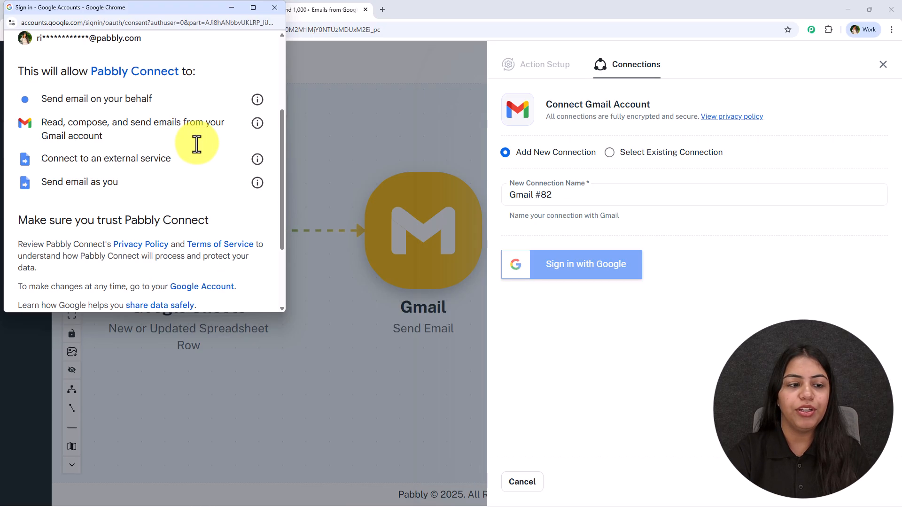
{"action": "scroll", "coordinate": [207, 155], "scroll_direction": "up", "scroll_amount": 2}
{"action": "scroll", "coordinate": [213, 176], "scroll_direction": "up", "scroll_amount": 2}
{"action": "left_click_drag", "start_coordinate": [28, 150], "coordinate": [161, 263]}
{"action": "scroll", "coordinate": [173, 261], "scroll_direction": "down", "scroll_amount": 2}
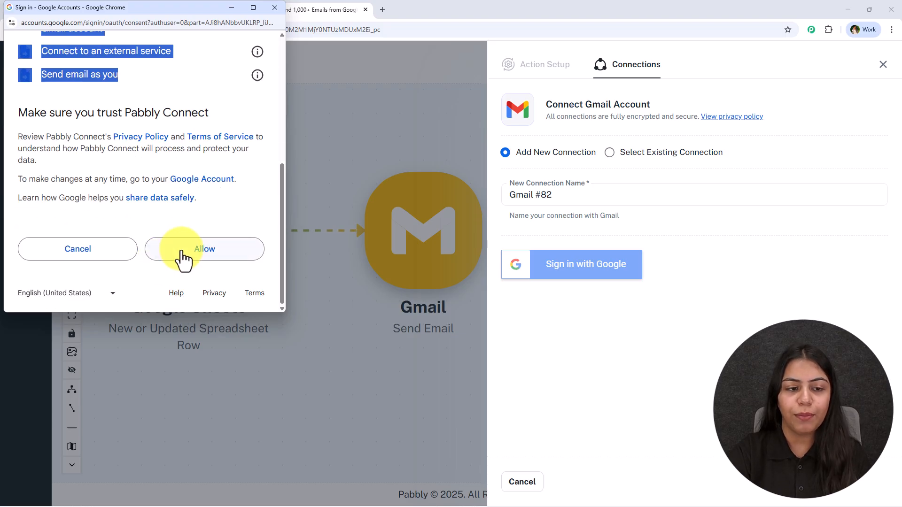
{"action": "left_click", "coordinate": [184, 257]}
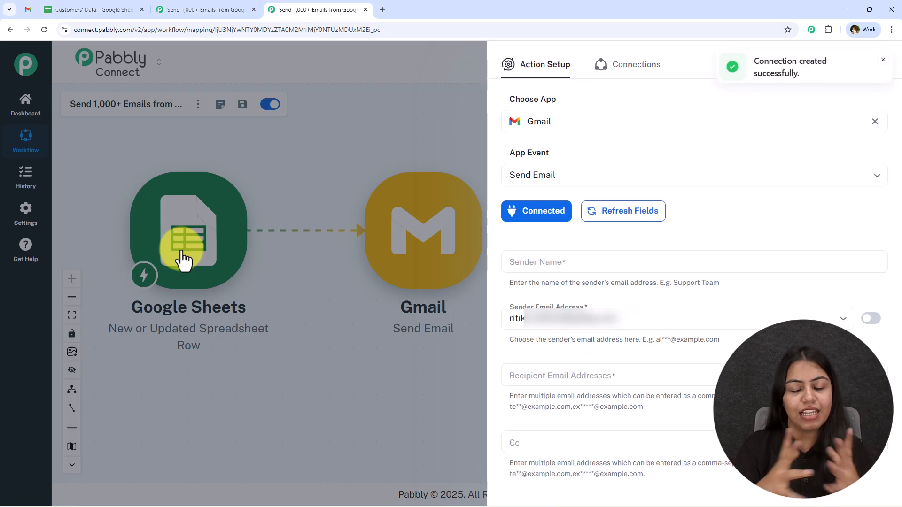
- Fill the Sender Name with 'Natural Glow Skincare', copied from the Gmail sample email
{"action": "left_click", "coordinate": [554, 256]}
{"action": "left_click", "coordinate": [27, 10]}
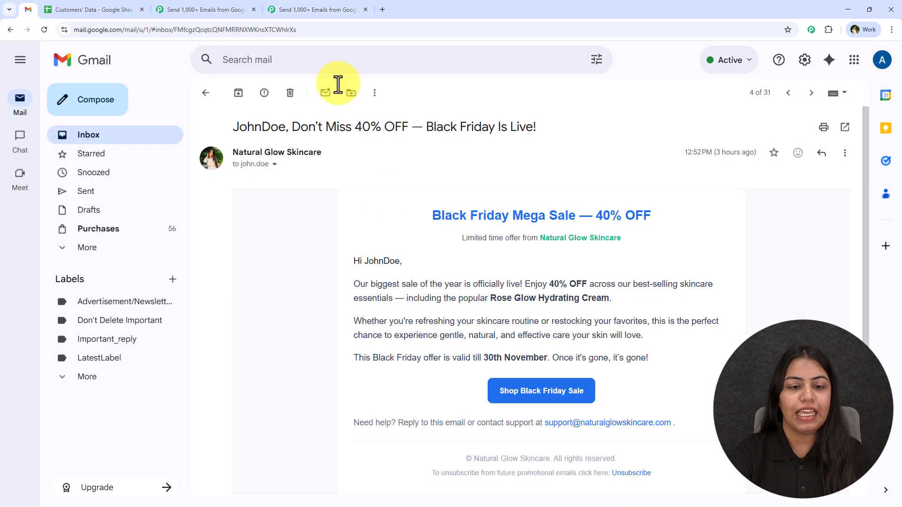
{"action": "left_click_drag", "start_coordinate": [231, 152], "coordinate": [334, 151]}
{"action": "key", "text": "ctrl+c"}
{"action": "left_click", "coordinate": [292, 8]}
{"action": "key", "text": "ctrl+v"}
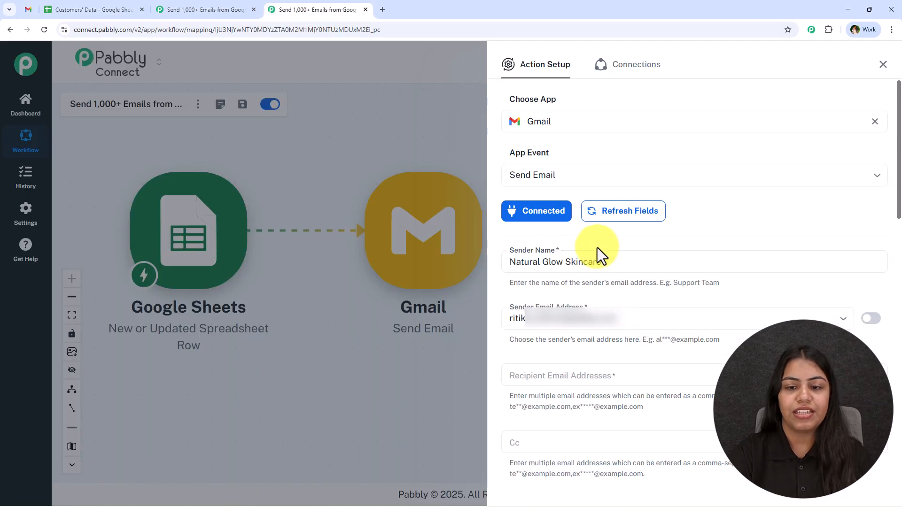
- Keep the connected Gmail account as the Sender Email Address
{"action": "left_click", "coordinate": [594, 318]}
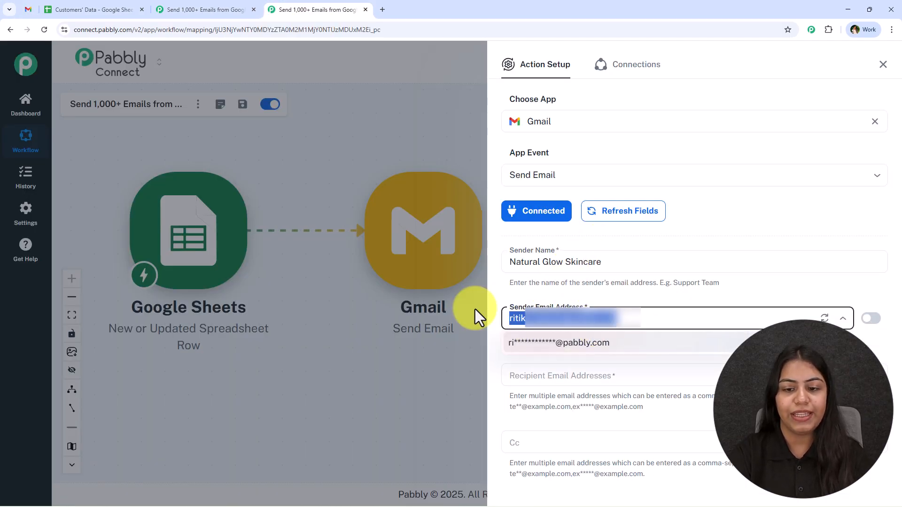
{"action": "left_click", "coordinate": [623, 304]}
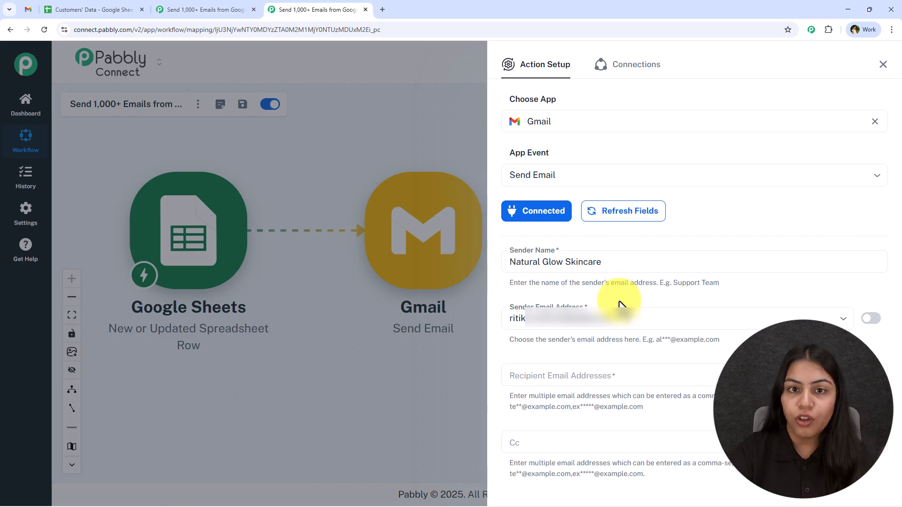
{"action": "left_click", "coordinate": [604, 317]}
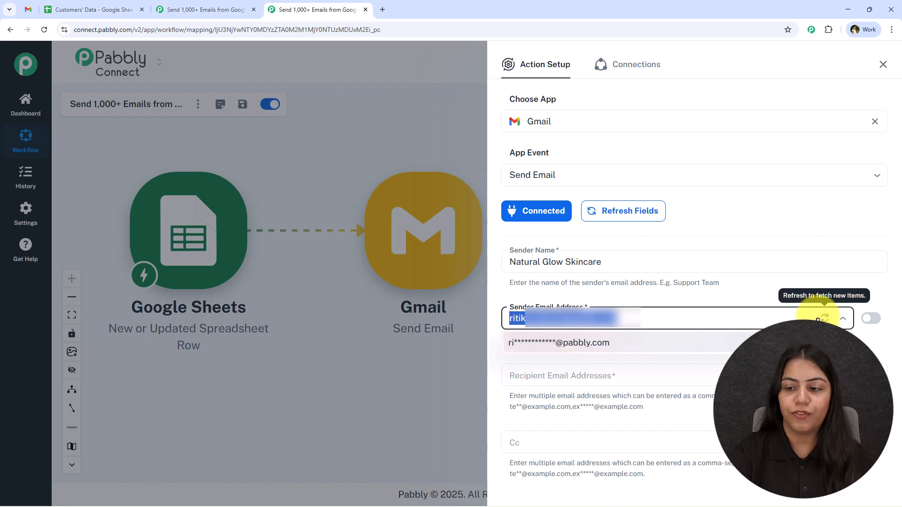
{"action": "left_click", "coordinate": [680, 305]}
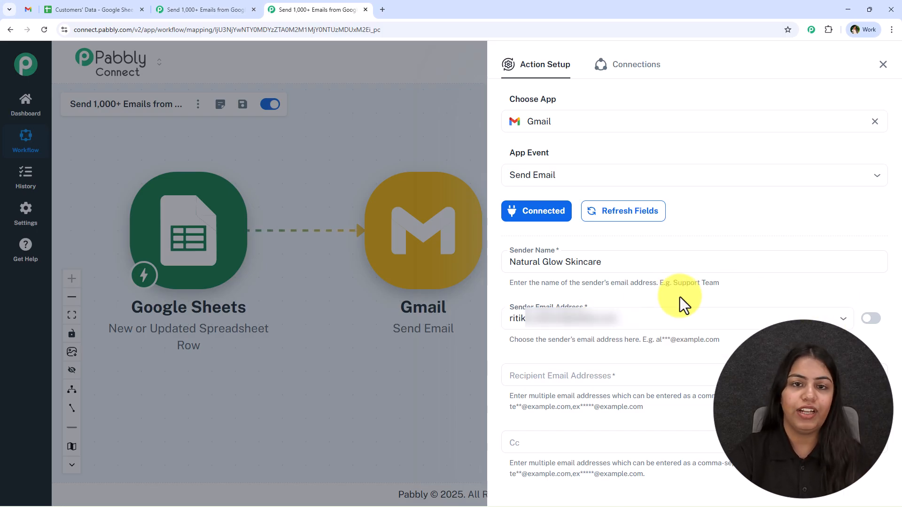
- Paste the first customer's email from cell B2 into the recipient field, then clear it
{"action": "left_click", "coordinate": [616, 378]}
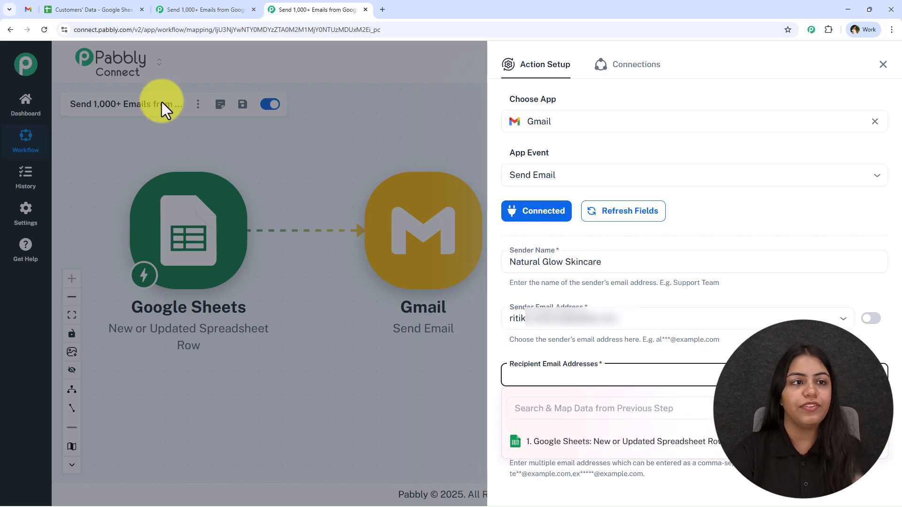
{"action": "left_click", "coordinate": [119, 6]}
{"action": "left_click", "coordinate": [248, 171]}
{"action": "key", "text": "ctrl+c"}
{"action": "left_click", "coordinate": [300, 10]}
{"action": "key", "text": "ctrl+v"}
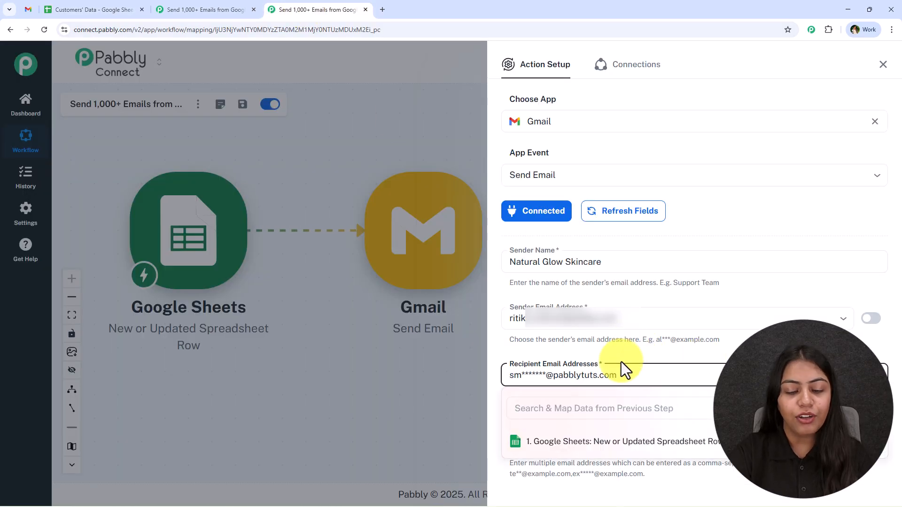
{"action": "key", "text": "ctrl+a"}
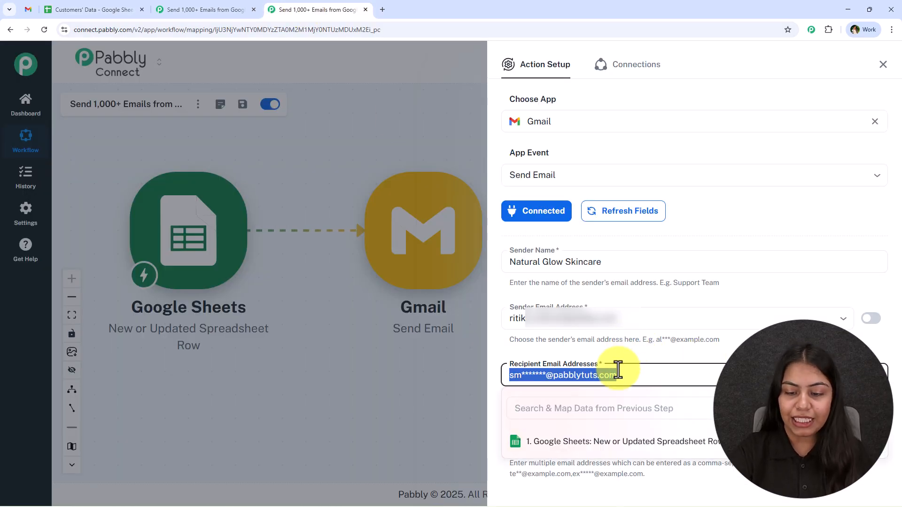
{"action": "key", "text": "BackSpace"}
- Map Recipient Email Addresses to the Google Sheets '1. Email' value found by searching '@'
{"action": "left_click", "coordinate": [623, 353]}
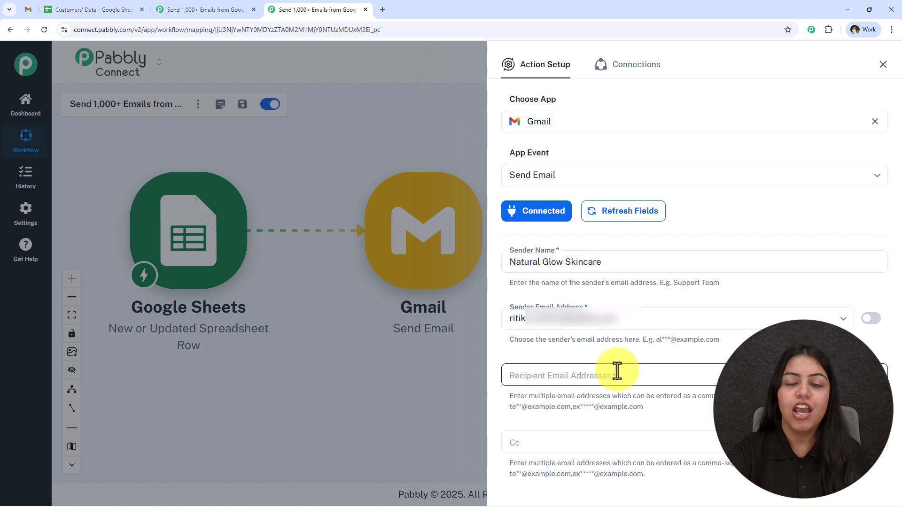
{"action": "left_click", "coordinate": [603, 373]}
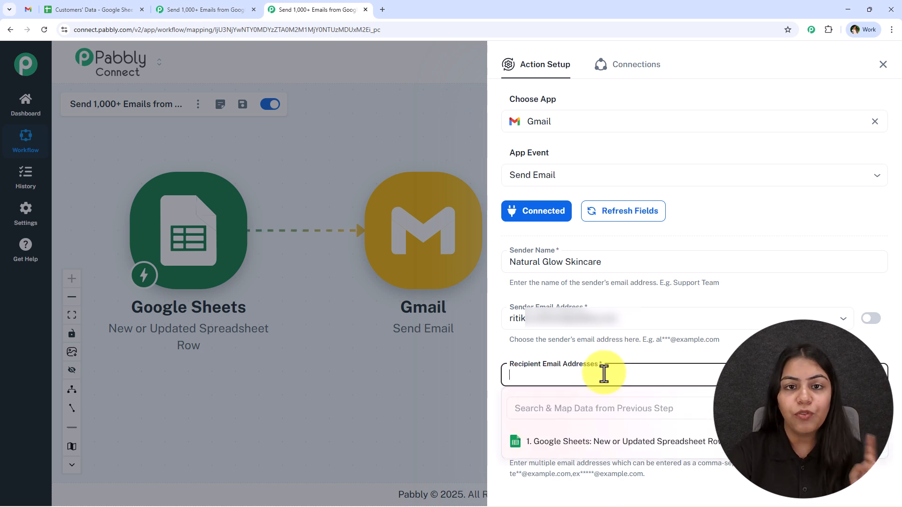
{"action": "left_click", "coordinate": [571, 419]}
{"action": "type", "text": "@"}
{"action": "left_click", "coordinate": [651, 465]}
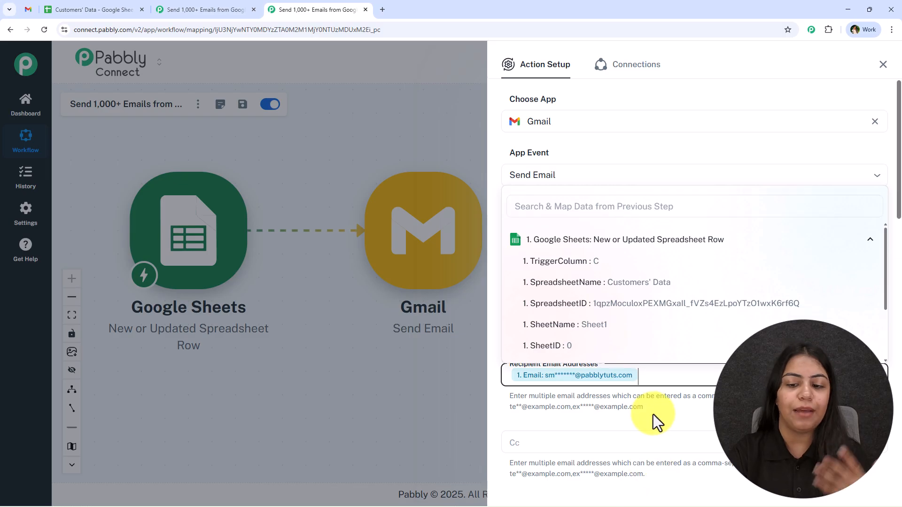
{"action": "left_click_drag", "start_coordinate": [897, 143], "coordinate": [899, 212]}
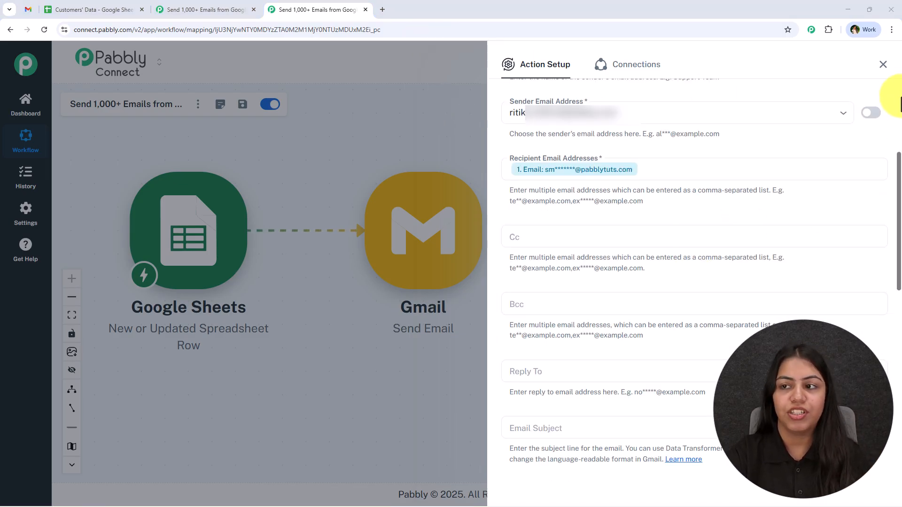
{"action": "left_click_drag", "start_coordinate": [899, 164], "coordinate": [900, 181]}
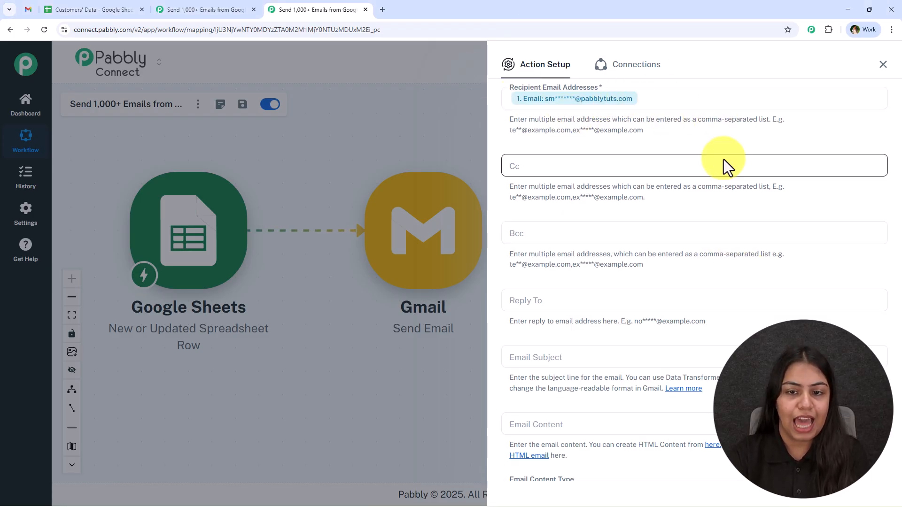
{"action": "scroll", "coordinate": [724, 160], "scroll_direction": "down", "scroll_amount": 1}
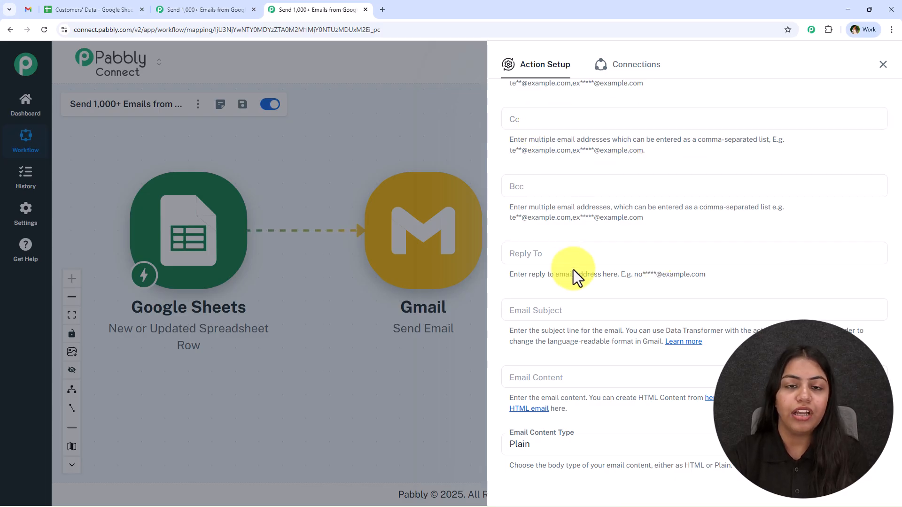
{"action": "scroll", "coordinate": [573, 270], "scroll_direction": "down", "scroll_amount": 4}
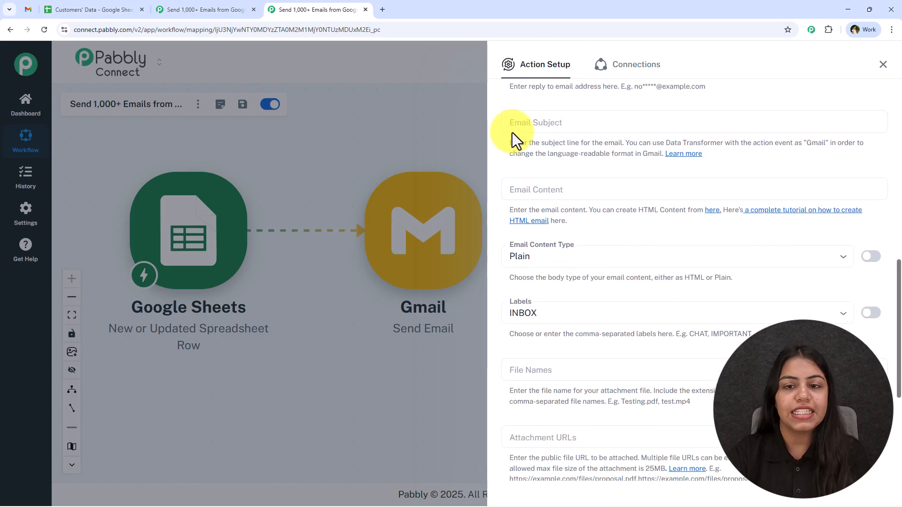
- Paste the sample email's subject into Email Subject and delete the sample name at its start
{"action": "left_click", "coordinate": [20, 6]}
{"action": "left_click_drag", "start_coordinate": [234, 127], "coordinate": [537, 132]}
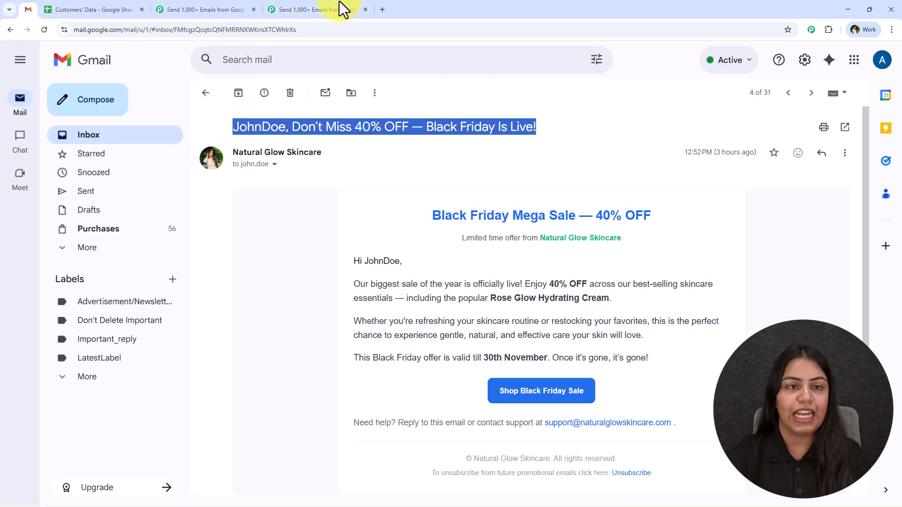
{"action": "left_click", "coordinate": [363, 4]}
{"action": "left_click", "coordinate": [529, 117]}
{"action": "key", "text": "ctrl+v"}
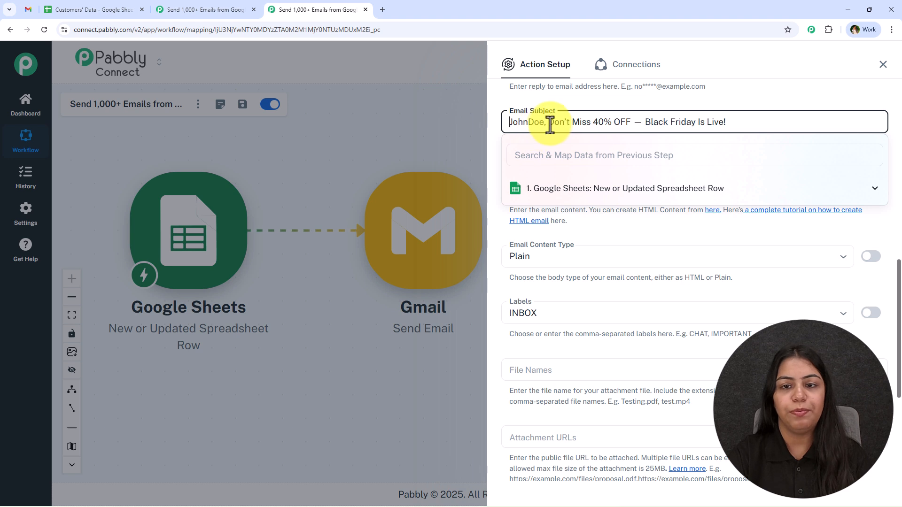
{"action": "left_click_drag", "start_coordinate": [545, 123], "coordinate": [487, 119]}
{"action": "key", "text": "BackSpace"}
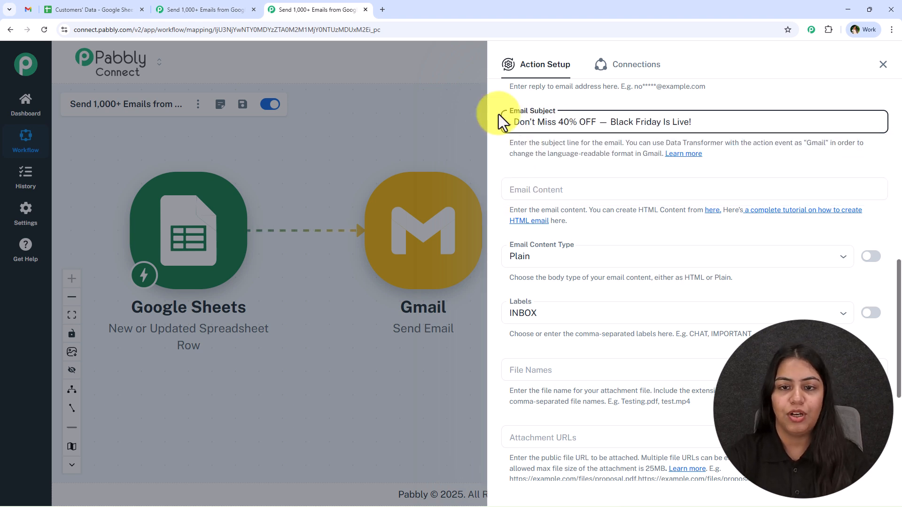
- Insert the sheet's '1. Name' field at the beginning of the subject
{"action": "left_click", "coordinate": [509, 120]}
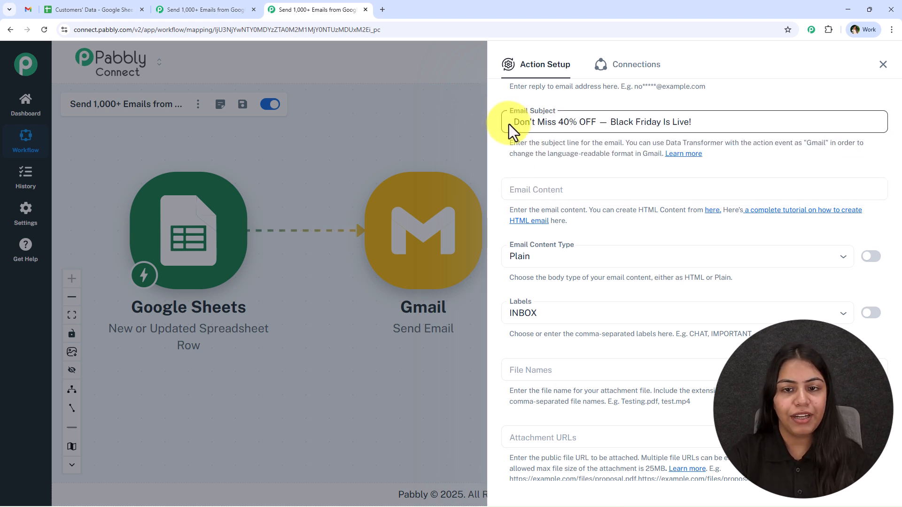
{"action": "left_click", "coordinate": [509, 123]}
{"action": "left_click", "coordinate": [641, 196]}
{"action": "scroll", "coordinate": [639, 278], "scroll_direction": "down", "scroll_amount": 3}
{"action": "left_click", "coordinate": [624, 277]}
{"action": "left_click", "coordinate": [586, 106]}
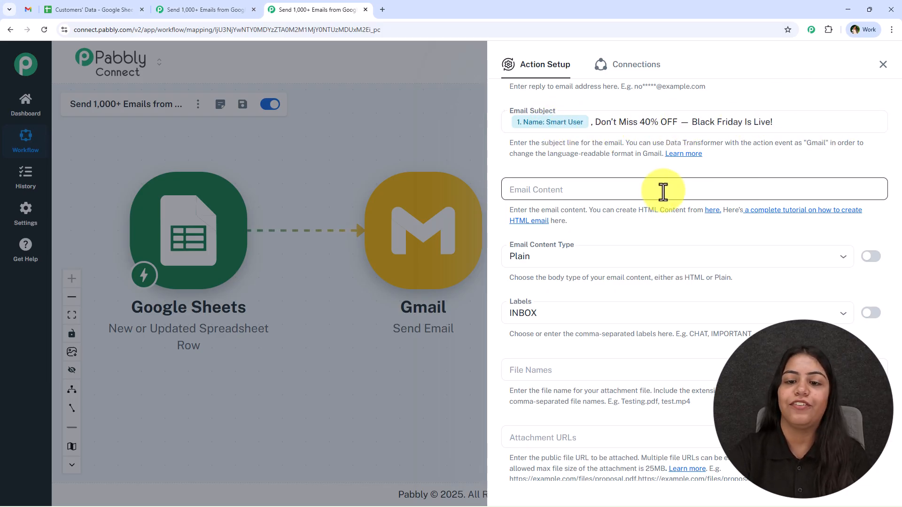
- Select the sample Black Friday email's body content in Gmail
{"action": "left_click", "coordinate": [578, 188]}
{"action": "left_click", "coordinate": [587, 170]}
{"action": "left_click", "coordinate": [560, 193]}
{"action": "left_click", "coordinate": [599, 165]}
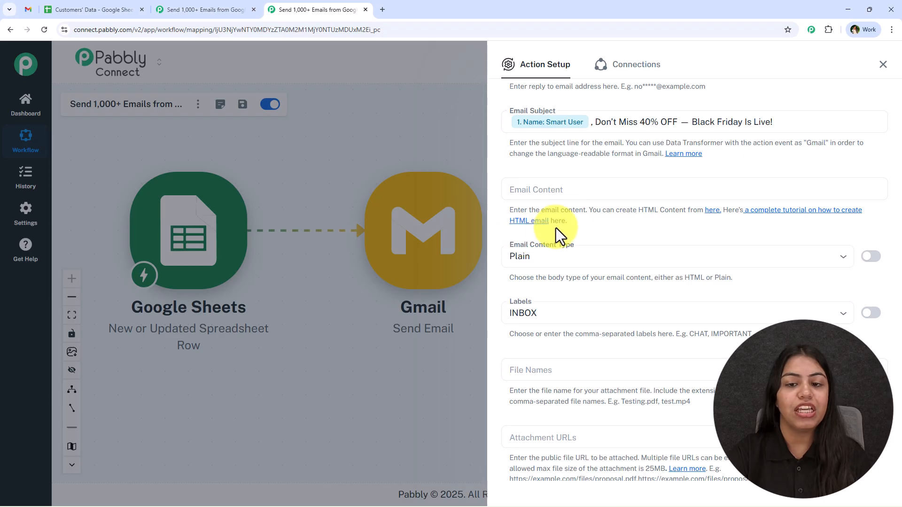
{"action": "left_click", "coordinate": [28, 9]}
{"action": "left_click_drag", "start_coordinate": [306, 210], "coordinate": [686, 405]}
- Paste the HTML Black Friday email body into the Email Content field
{"action": "left_click", "coordinate": [695, 382]}
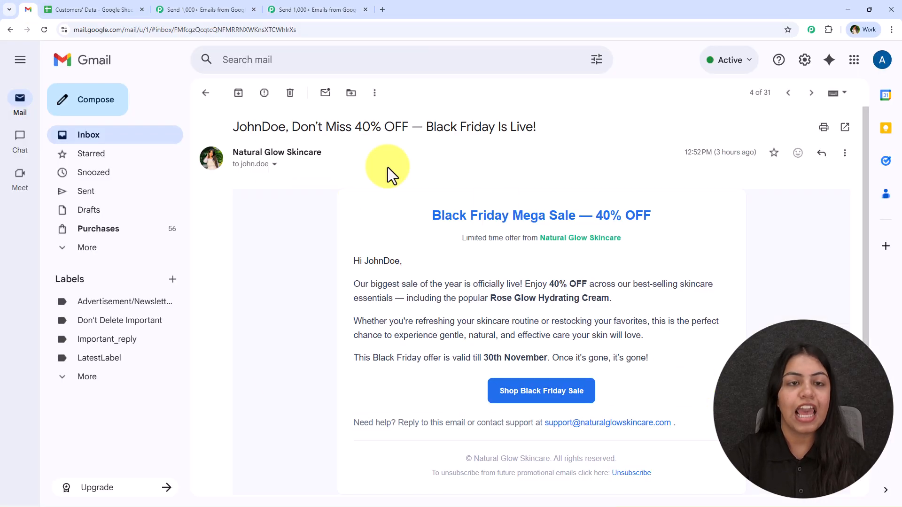
{"action": "left_click", "coordinate": [382, 10]}
{"action": "left_click", "coordinate": [330, 5]}
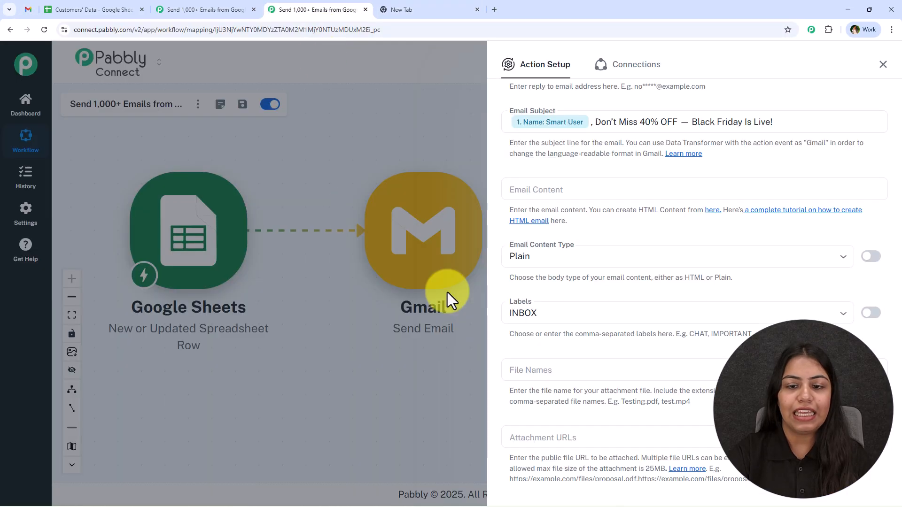
{"action": "left_click", "coordinate": [531, 185]}
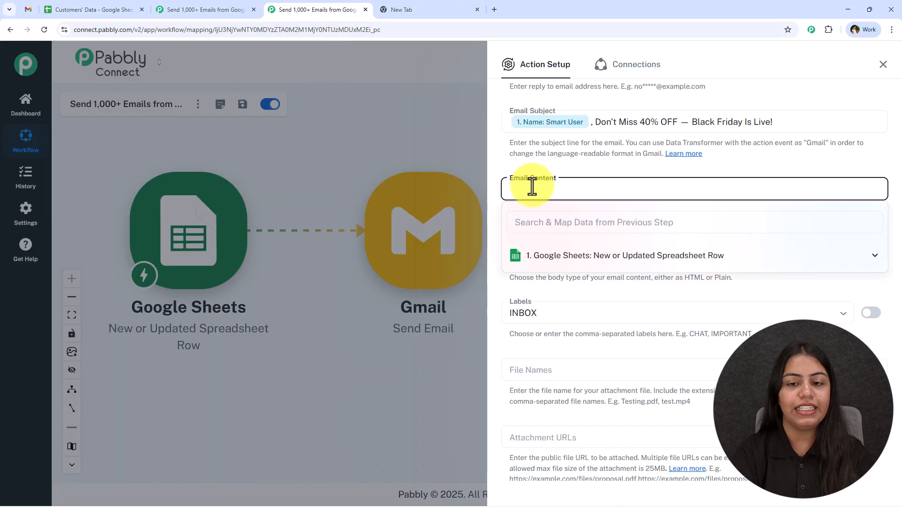
{"action": "left_click", "coordinate": [565, 174]}
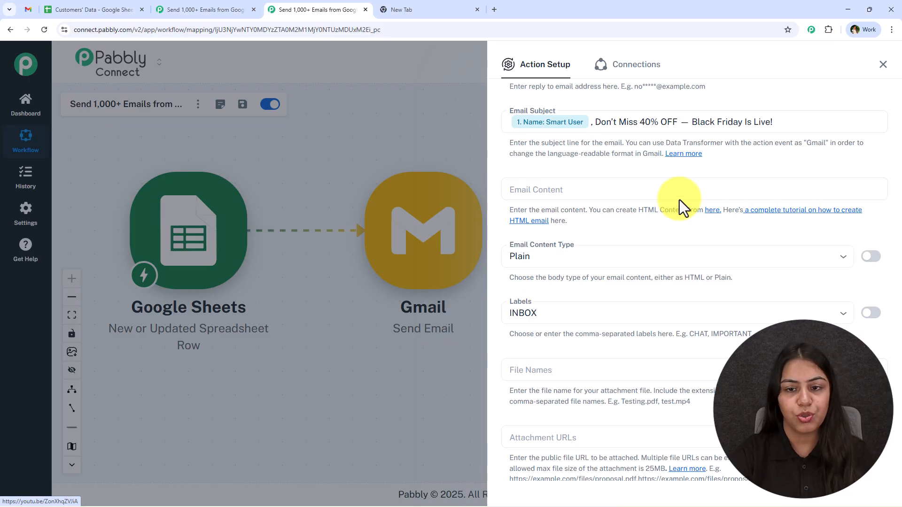
{"action": "left_click", "coordinate": [627, 188]}
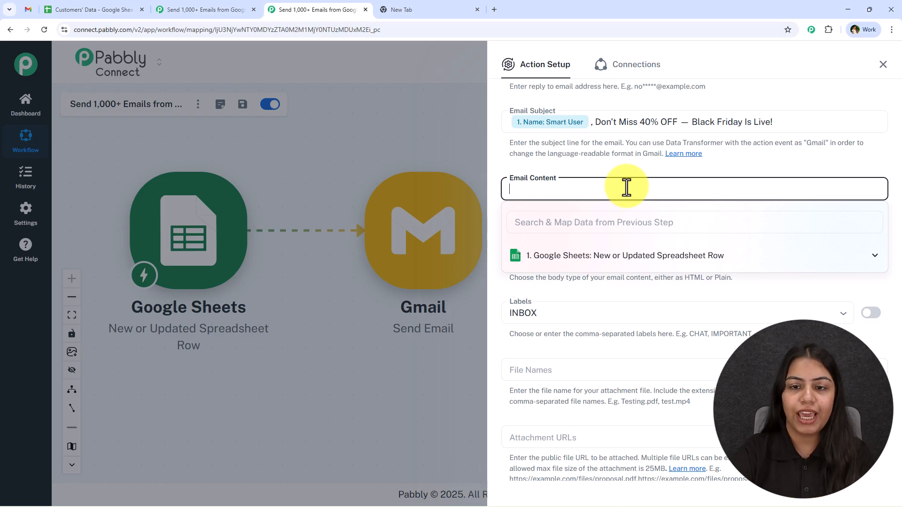
{"action": "key", "text": "ctrl+v"}
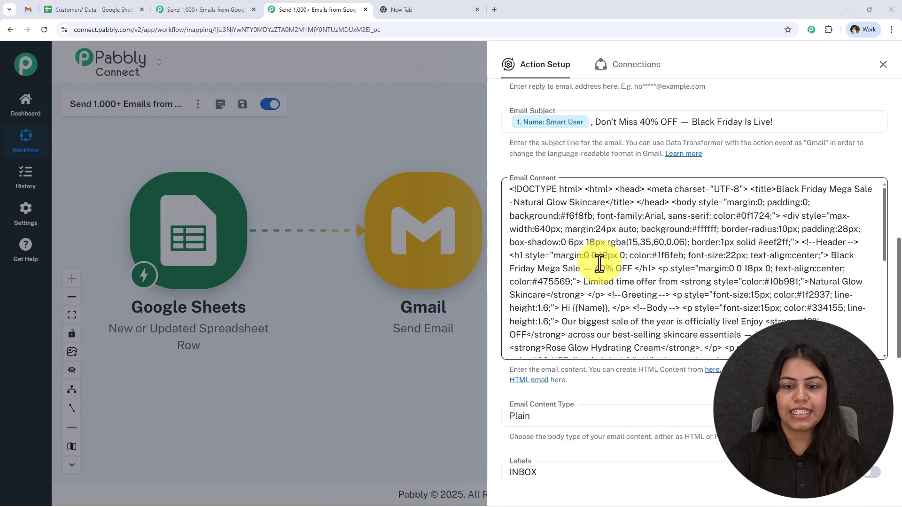
- Replace the greeting's {{Name}} placeholder with the sheet's '1. Name' field
{"action": "scroll", "coordinate": [640, 270], "scroll_direction": "down", "scroll_amount": 2}
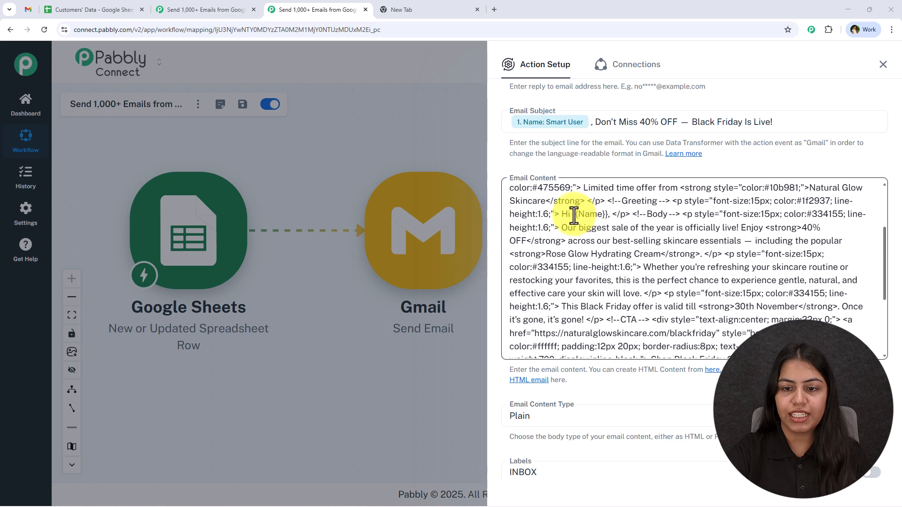
{"action": "left_click_drag", "start_coordinate": [574, 215], "coordinate": [605, 220]}
{"action": "key", "text": "BackSpace"}
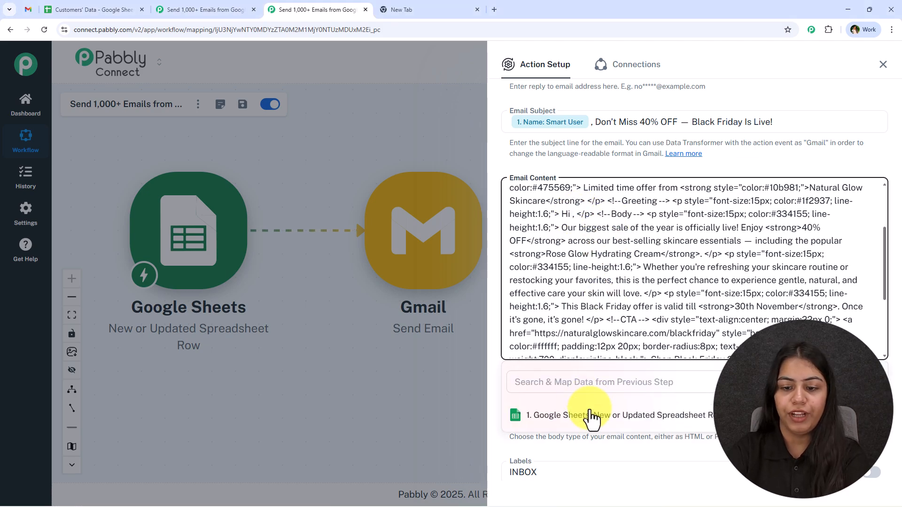
{"action": "left_click", "coordinate": [593, 415]}
{"action": "scroll", "coordinate": [601, 452], "scroll_direction": "down", "scroll_amount": 1}
{"action": "scroll", "coordinate": [597, 475], "scroll_direction": "down", "scroll_amount": 1}
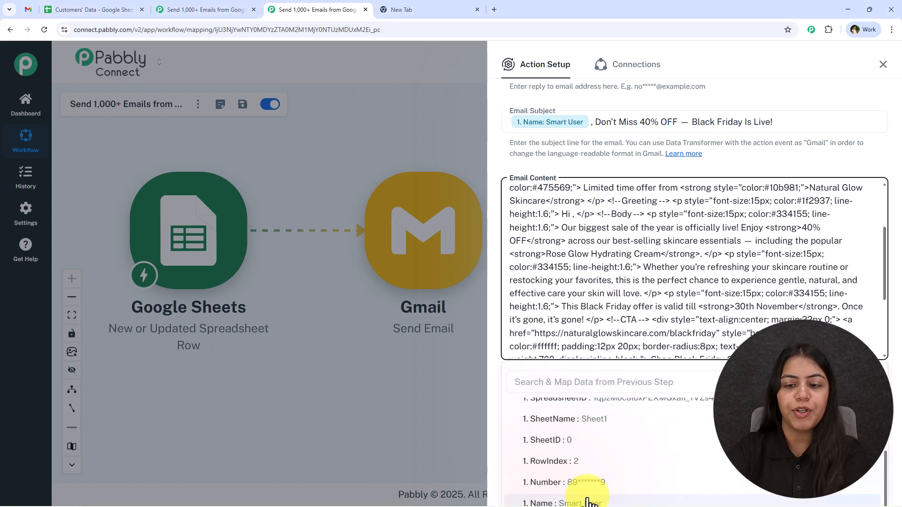
{"action": "left_click", "coordinate": [585, 500]}
{"action": "left_click", "coordinate": [709, 169]}
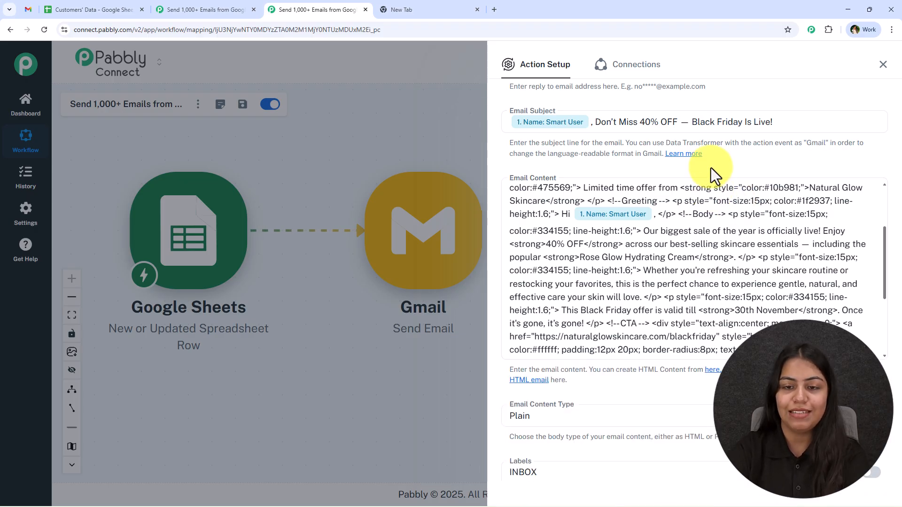
{"action": "scroll", "coordinate": [706, 280], "scroll_direction": "down", "scroll_amount": 2}
{"action": "scroll", "coordinate": [707, 282], "scroll_direction": "down", "scroll_amount": 1}
- Set Email Content Type to HTML and review the INBOX label and attachment options
{"action": "scroll", "coordinate": [619, 380], "scroll_direction": "down", "scroll_amount": 3}
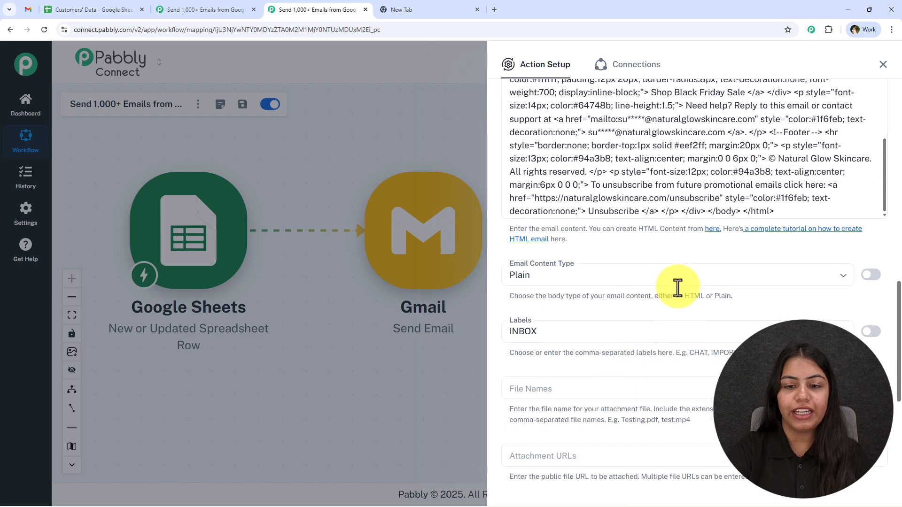
{"action": "left_click", "coordinate": [550, 277]}
{"action": "left_click", "coordinate": [566, 324]}
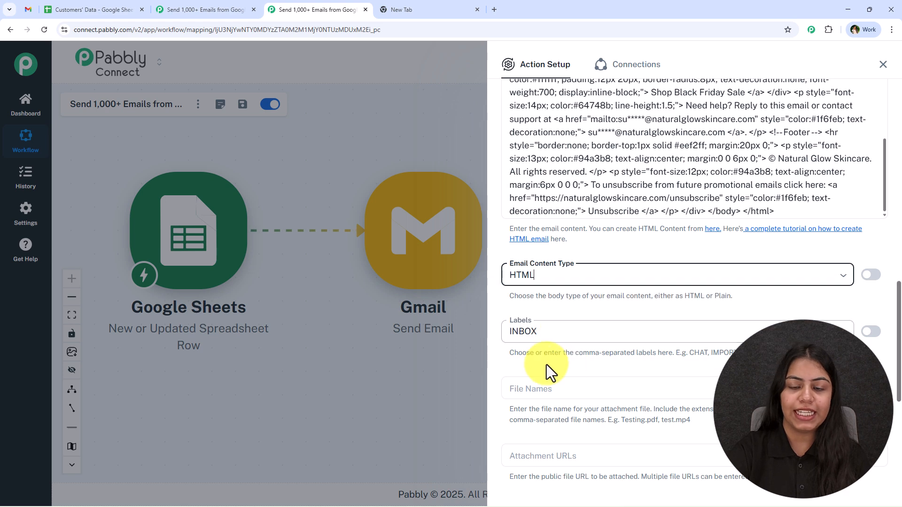
{"action": "scroll", "coordinate": [552, 318], "scroll_direction": "down", "scroll_amount": 2}
{"action": "left_click", "coordinate": [568, 237]}
{"action": "left_click", "coordinate": [562, 219]}
{"action": "scroll", "coordinate": [566, 233], "scroll_direction": "down", "scroll_amount": 2}
{"action": "left_click", "coordinate": [535, 206]}
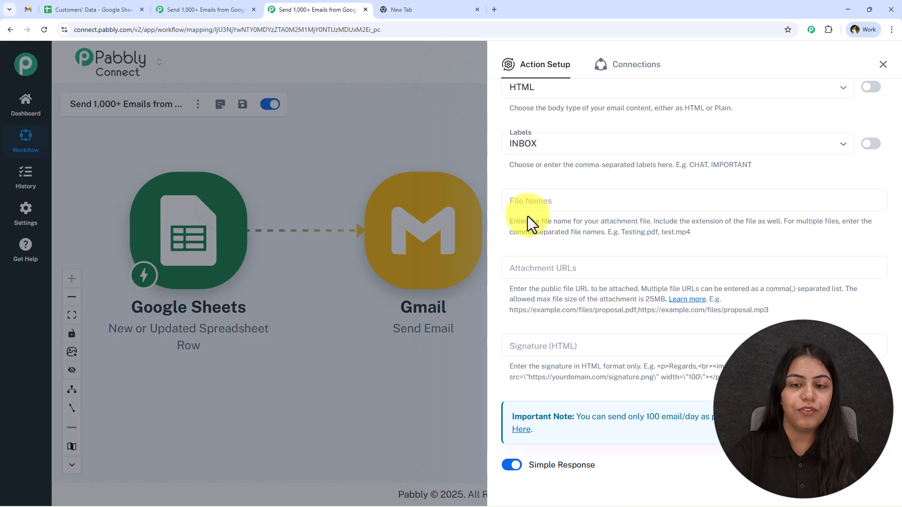
- Save the action and send a test request, which returns SENT
{"action": "left_click", "coordinate": [477, 9]}
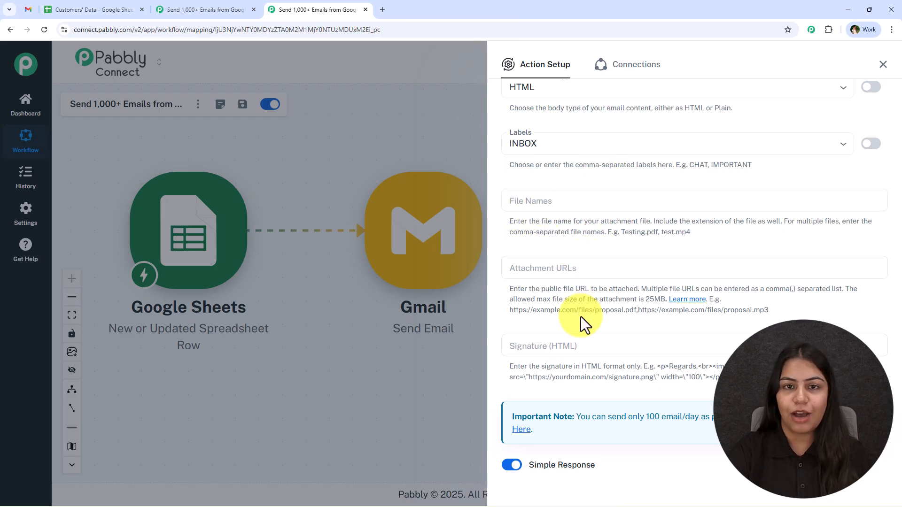
{"action": "scroll", "coordinate": [581, 316], "scroll_direction": "down", "scroll_amount": 2}
{"action": "left_click", "coordinate": [520, 439]}
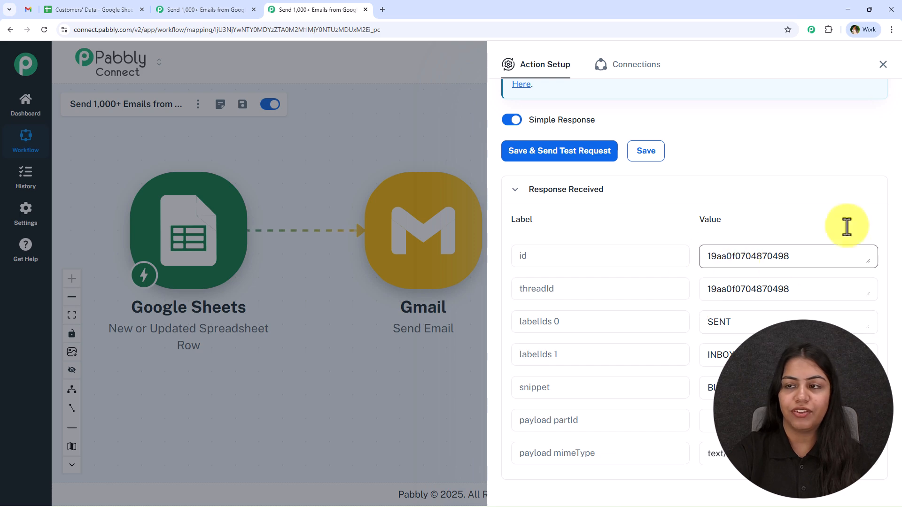
- Refresh the Gmail inbox and open the Black Friday test email to check its HTML layout
{"action": "left_click", "coordinate": [882, 64]}
{"action": "left_click", "coordinate": [24, 6]}
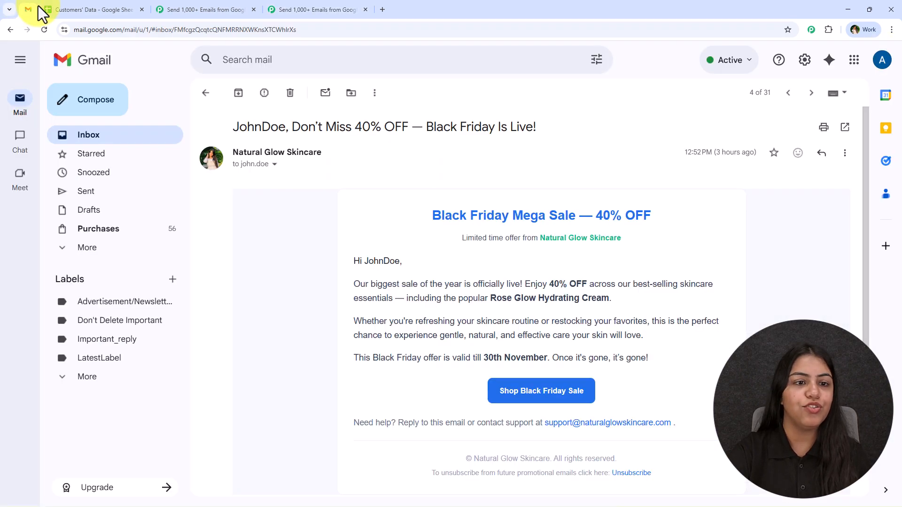
{"action": "left_click", "coordinate": [206, 97]}
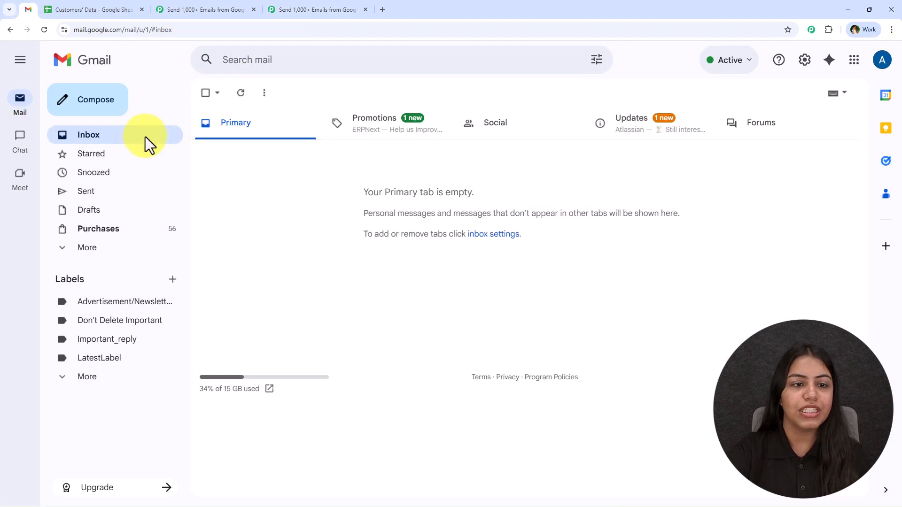
{"action": "left_click", "coordinate": [242, 96]}
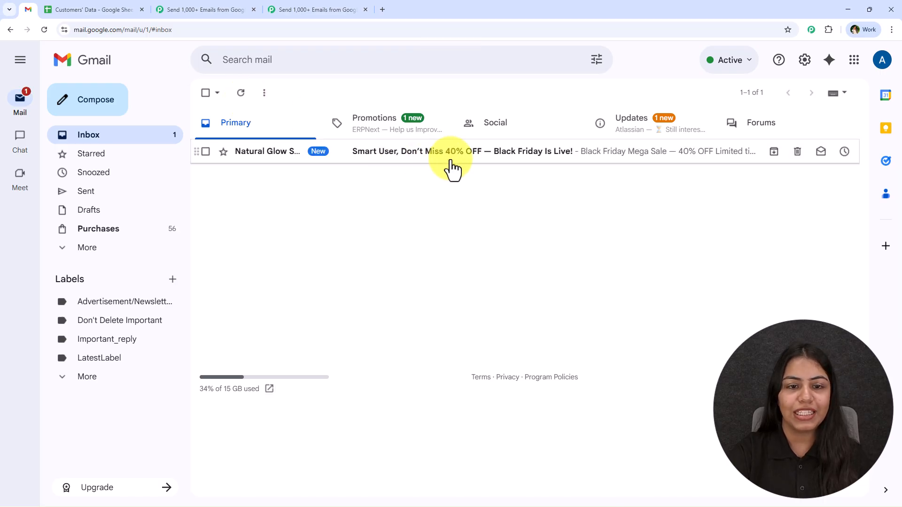
{"action": "left_click", "coordinate": [453, 155]}
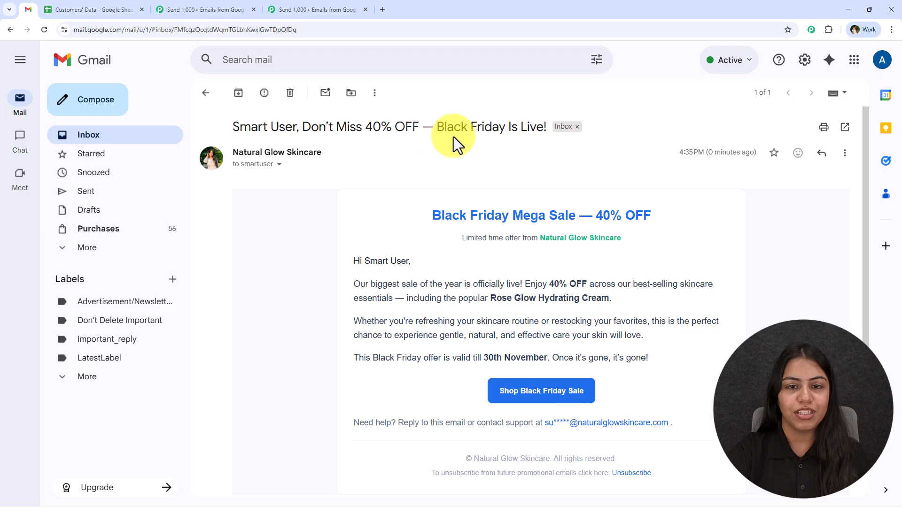
{"action": "left_click_drag", "start_coordinate": [423, 211], "coordinate": [696, 397]}
{"action": "left_click", "coordinate": [696, 397]}
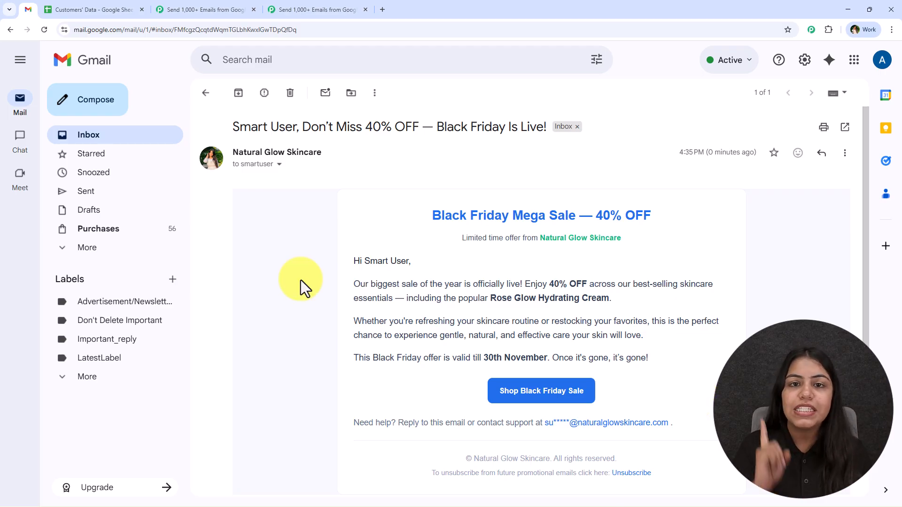
{"action": "left_click", "coordinate": [58, 8]}
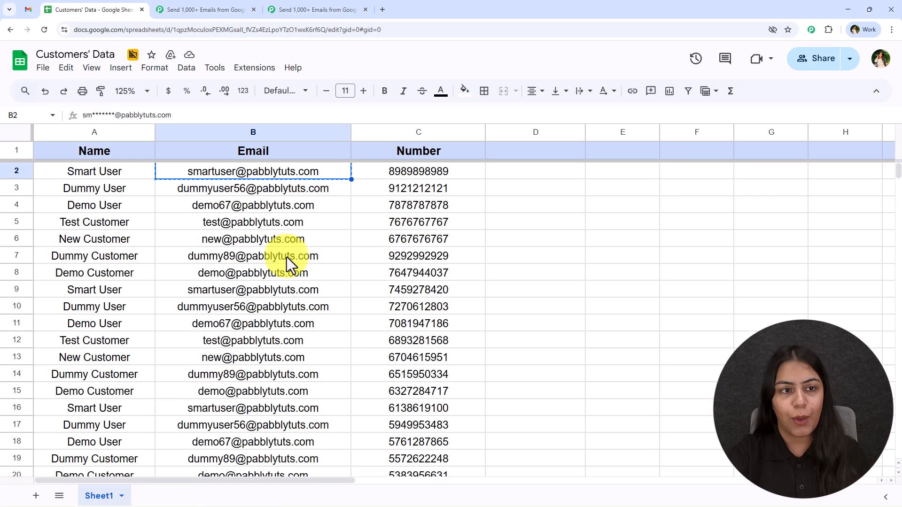
- Run Extensions > Pabbly Connect Webhooks > Send All Data on the Customers' Data sheet
{"action": "left_click", "coordinate": [247, 73]}
{"action": "mouse_move", "coordinate": [266, 204]}
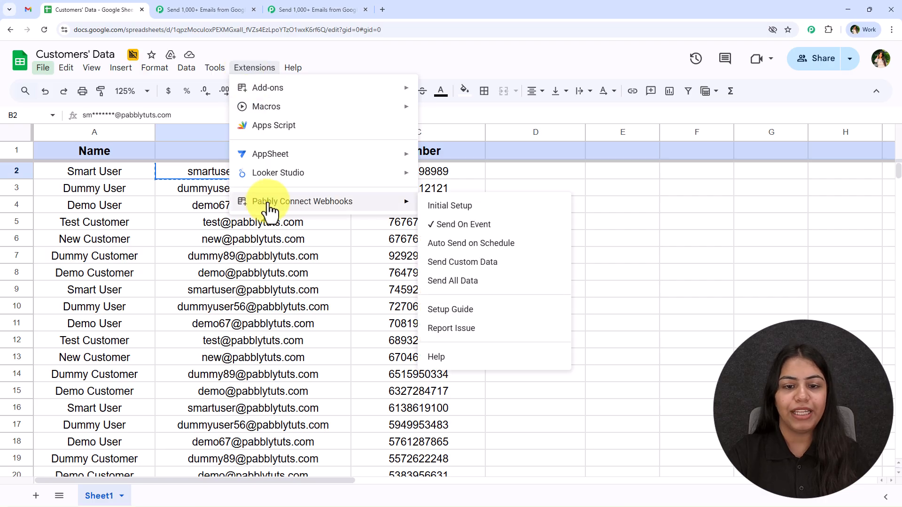
{"action": "left_click", "coordinate": [493, 282]}
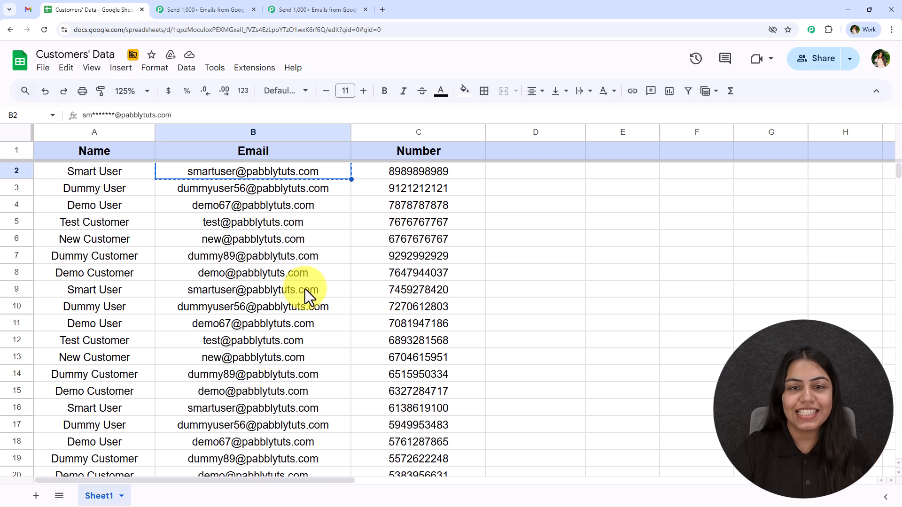
{"action": "left_click", "coordinate": [34, 16]}
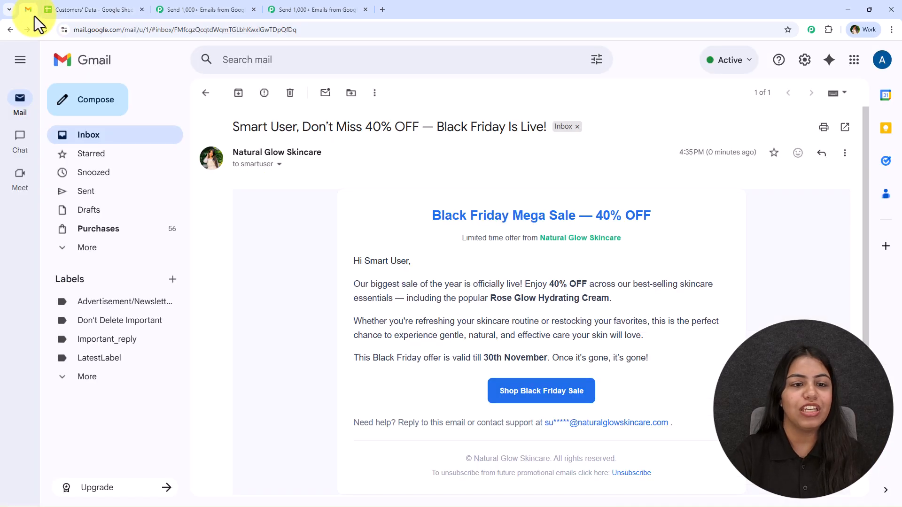
- Open the Demo User, Dummy User and Amazing Customer Black Friday emails to check their greetings
{"action": "left_click", "coordinate": [199, 93]}
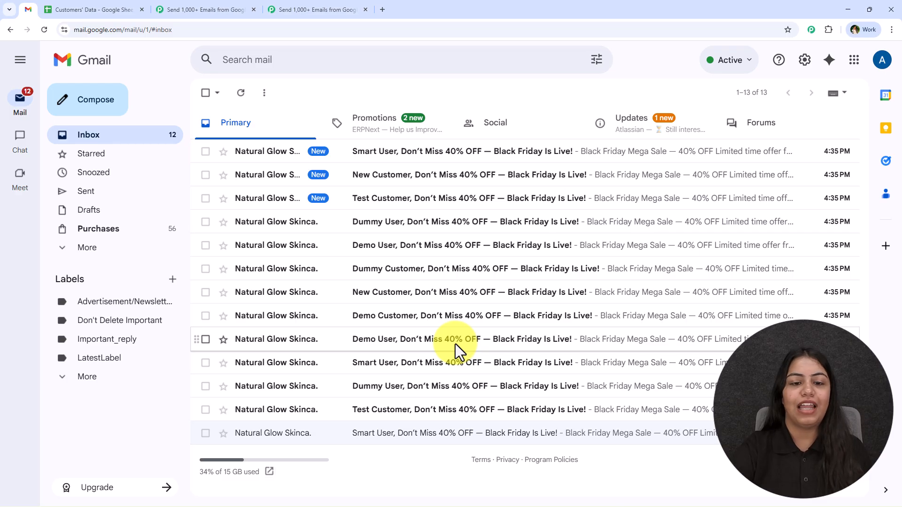
{"action": "left_click", "coordinate": [379, 243]}
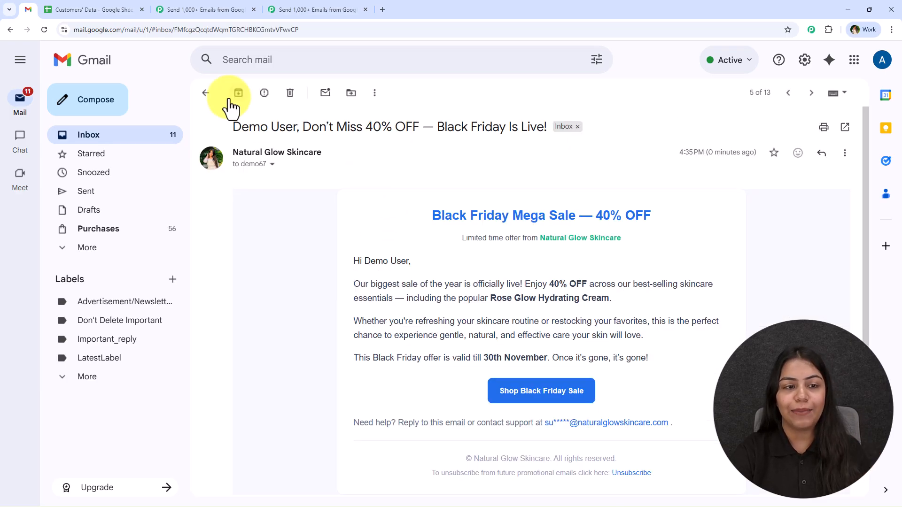
{"action": "left_click", "coordinate": [206, 94]}
{"action": "left_click", "coordinate": [374, 155]}
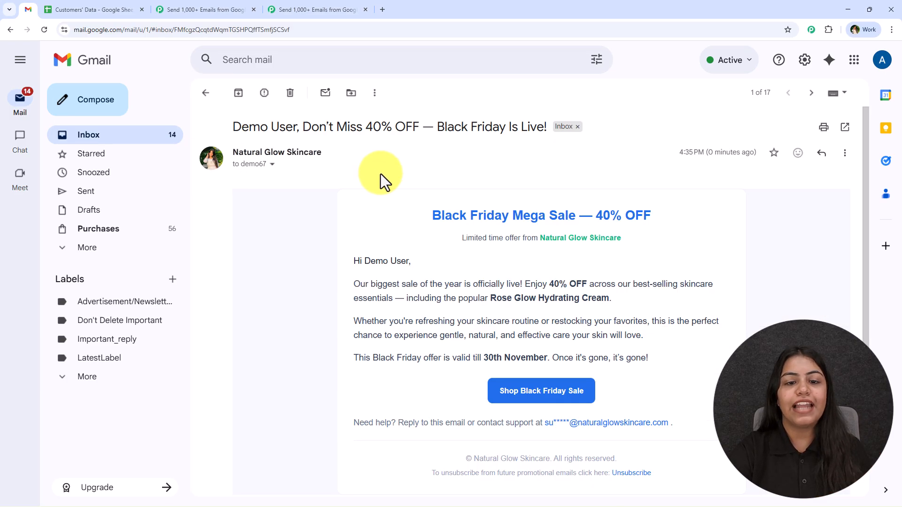
{"action": "left_click", "coordinate": [206, 97]}
{"action": "left_click", "coordinate": [368, 221]}
{"action": "left_click", "coordinate": [206, 94]}
{"action": "left_click", "coordinate": [371, 197]}
{"action": "left_click", "coordinate": [203, 98]}
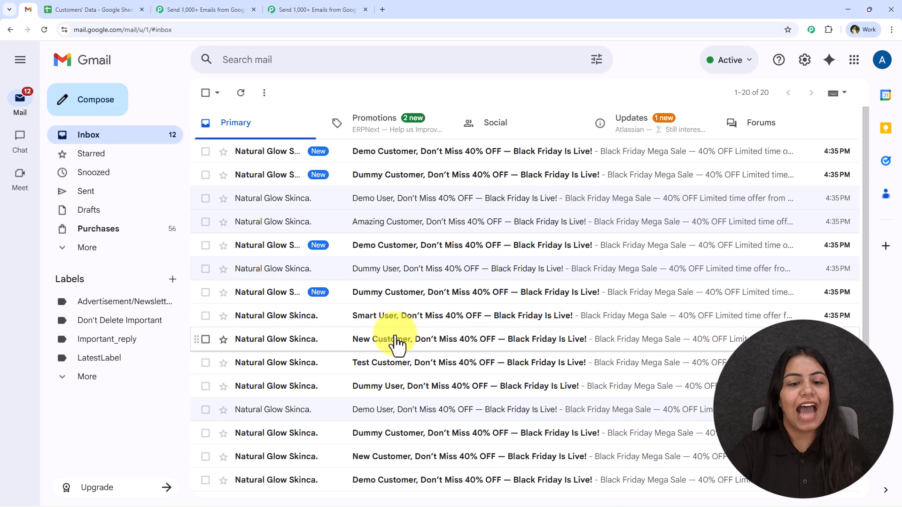
- Check the New Customer, Demo Customer and Test Customer emails, then compare with spreadsheet cell B4
{"action": "left_click", "coordinate": [393, 340]}
{"action": "left_click", "coordinate": [206, 96]}
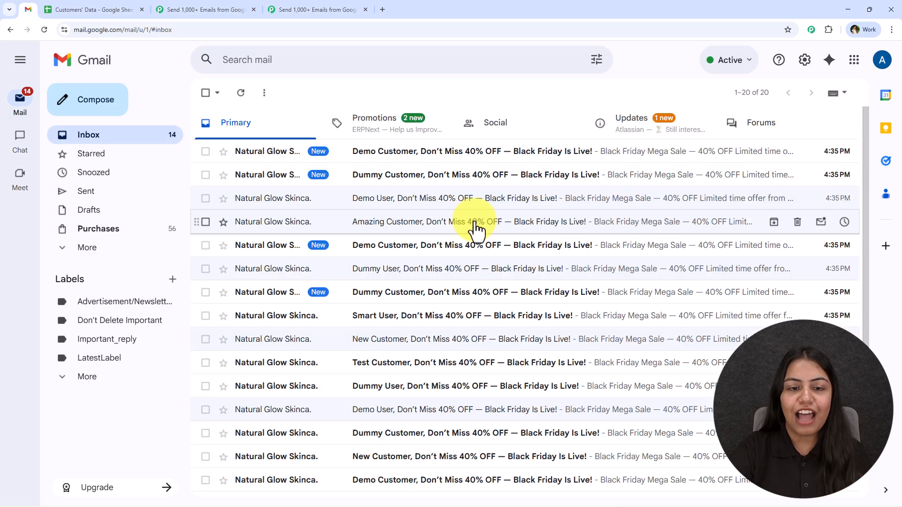
{"action": "left_click", "coordinate": [402, 151]}
{"action": "left_click", "coordinate": [207, 97]}
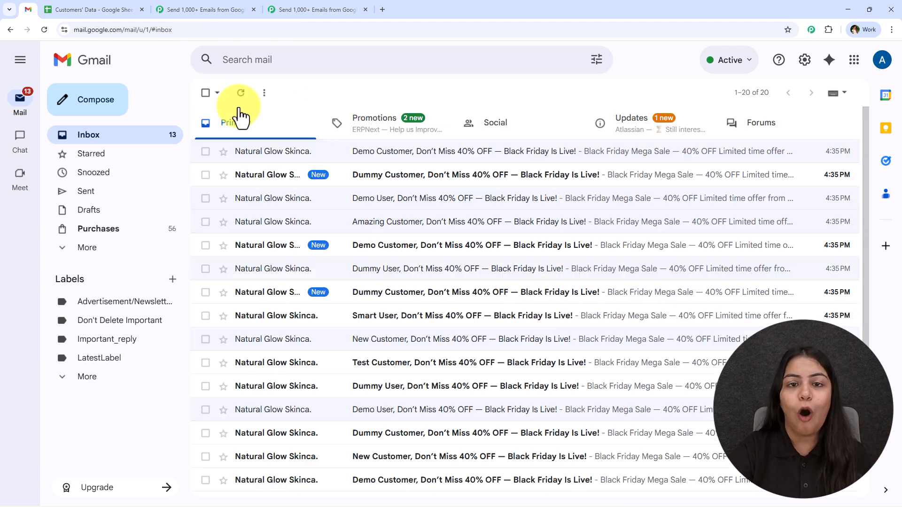
{"action": "left_click", "coordinate": [474, 364]}
{"action": "left_click", "coordinate": [207, 96]}
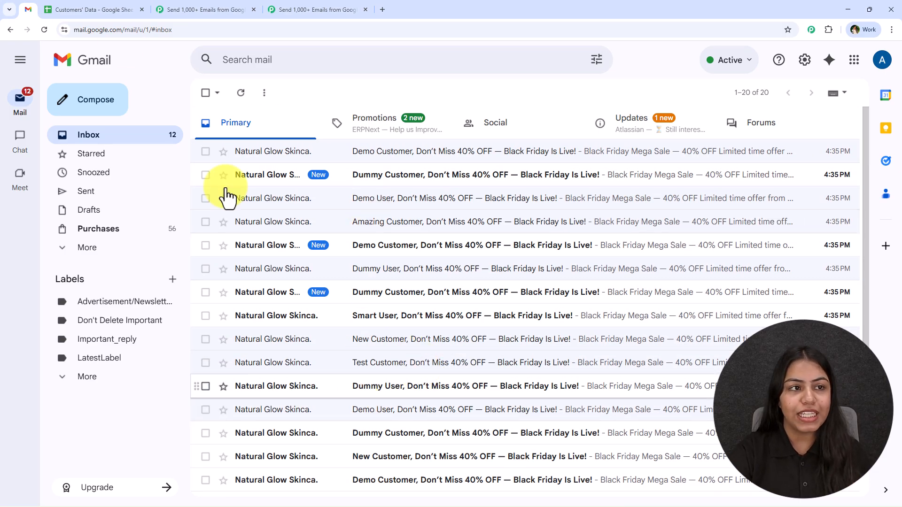
{"action": "left_click", "coordinate": [96, 10]}
{"action": "left_click", "coordinate": [315, 205]}
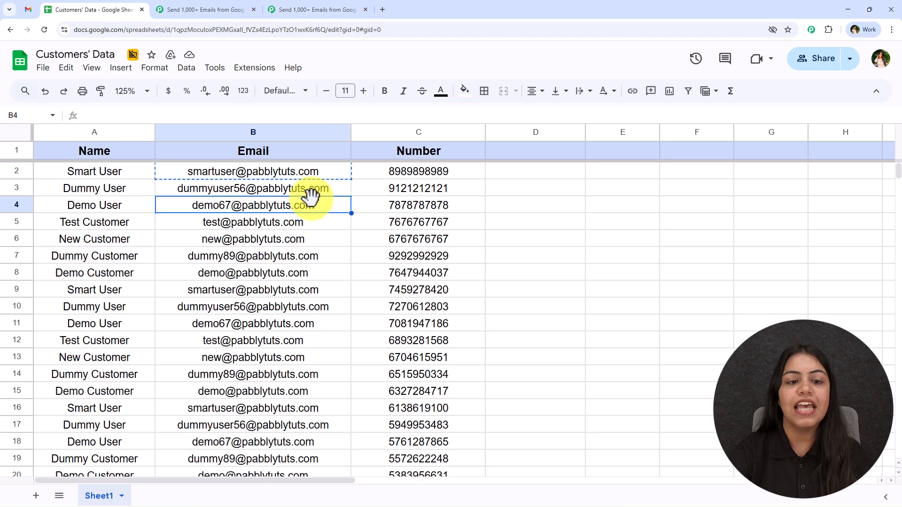
{"action": "scroll", "coordinate": [331, 310], "scroll_direction": "down", "scroll_amount": 3}
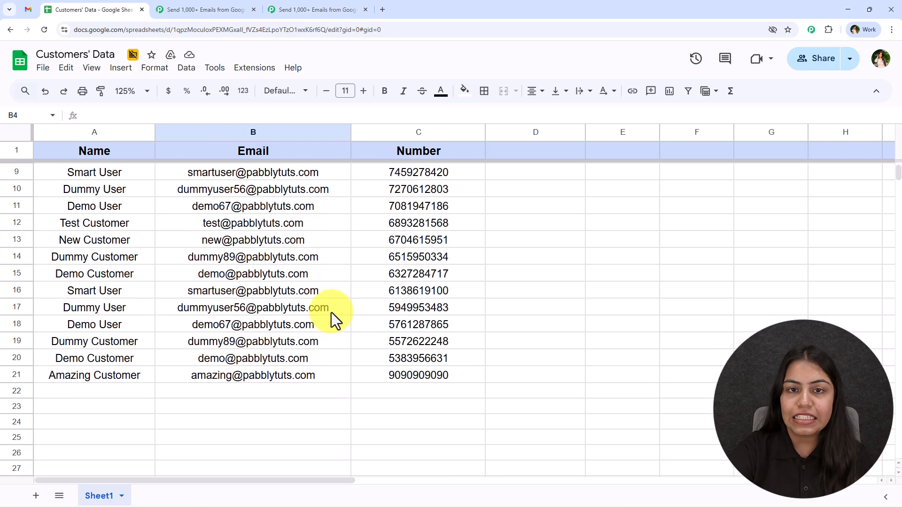
{"action": "scroll", "coordinate": [325, 291], "scroll_direction": "up", "scroll_amount": 3}
{"action": "left_click", "coordinate": [249, 70]}
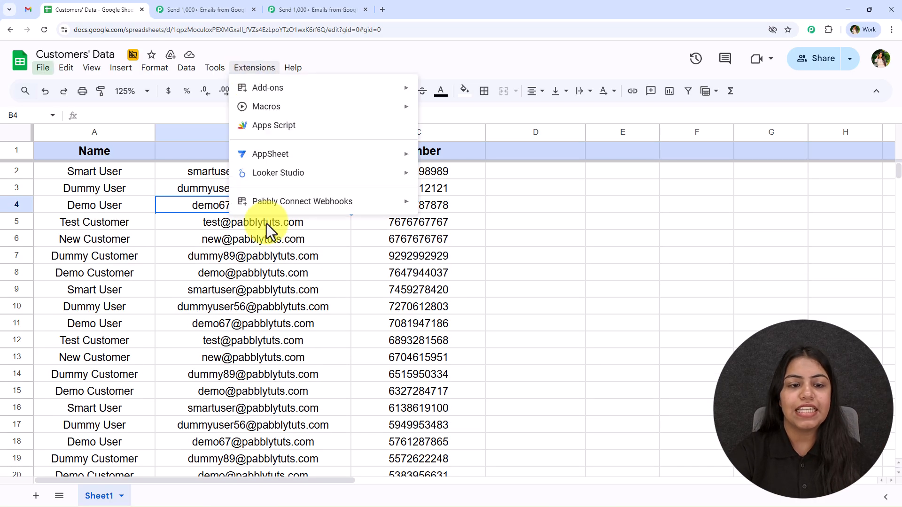
{"action": "mouse_move", "coordinate": [272, 202]}
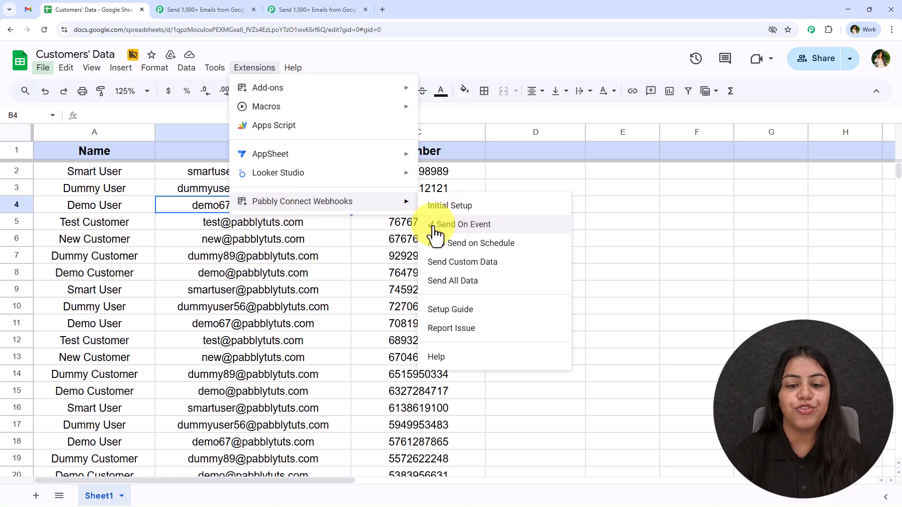
{"action": "left_click", "coordinate": [371, 255]}
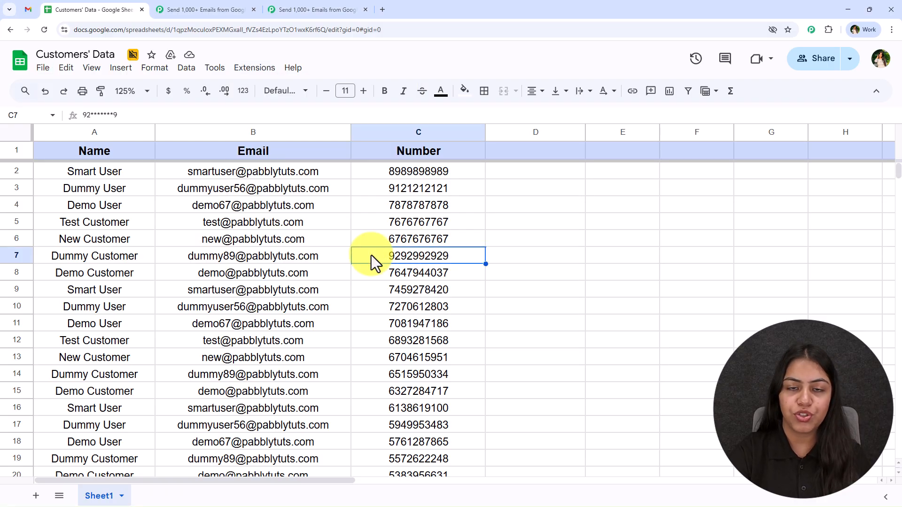
- Bring the Pabbly workflow back and centre the Google Sheets and Gmail nodes on the canvas
{"action": "left_click", "coordinate": [324, 8]}
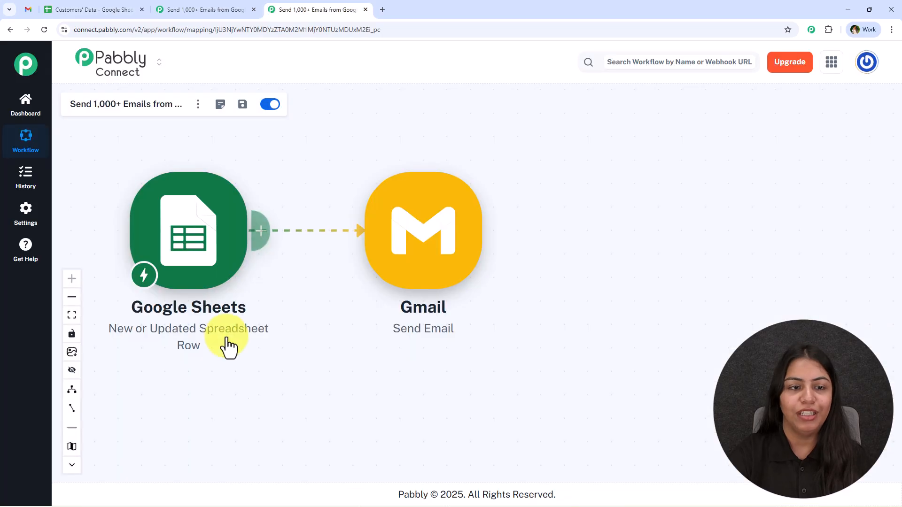
{"action": "left_click_drag", "start_coordinate": [318, 372], "coordinate": [423, 387]}
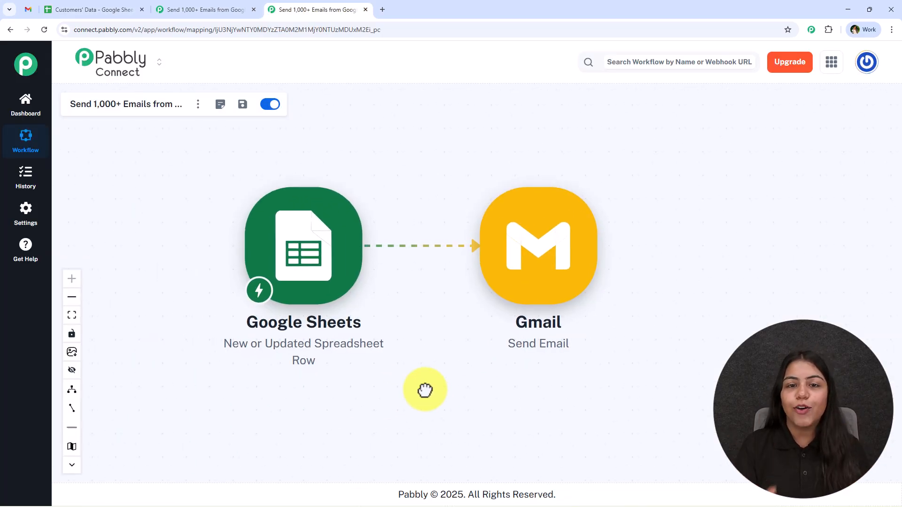